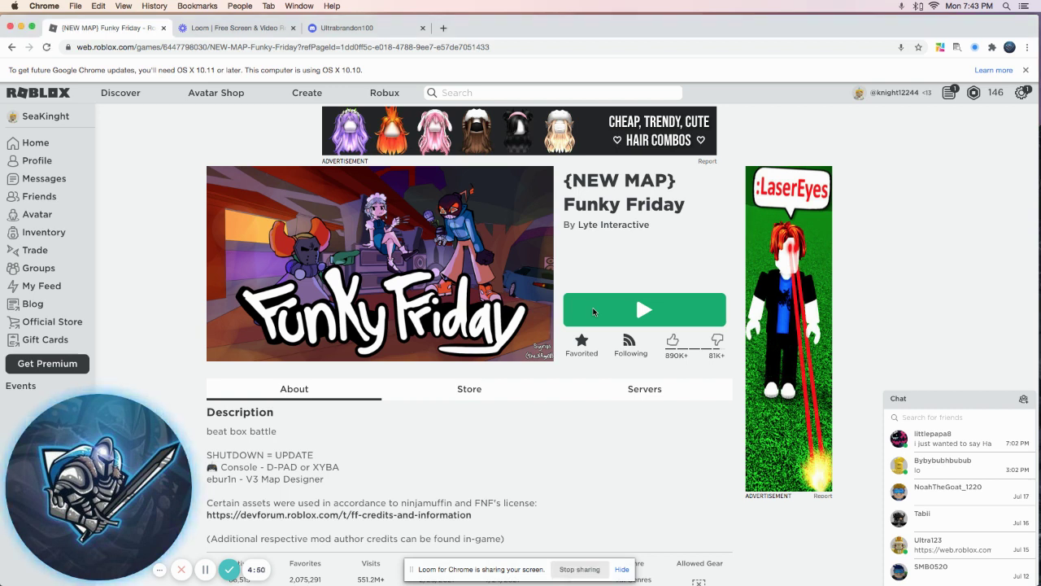
# Step: Start the Funky Friday {NEW MAP} game with the green Play button on its Roblox page
pyautogui.click(594, 312)
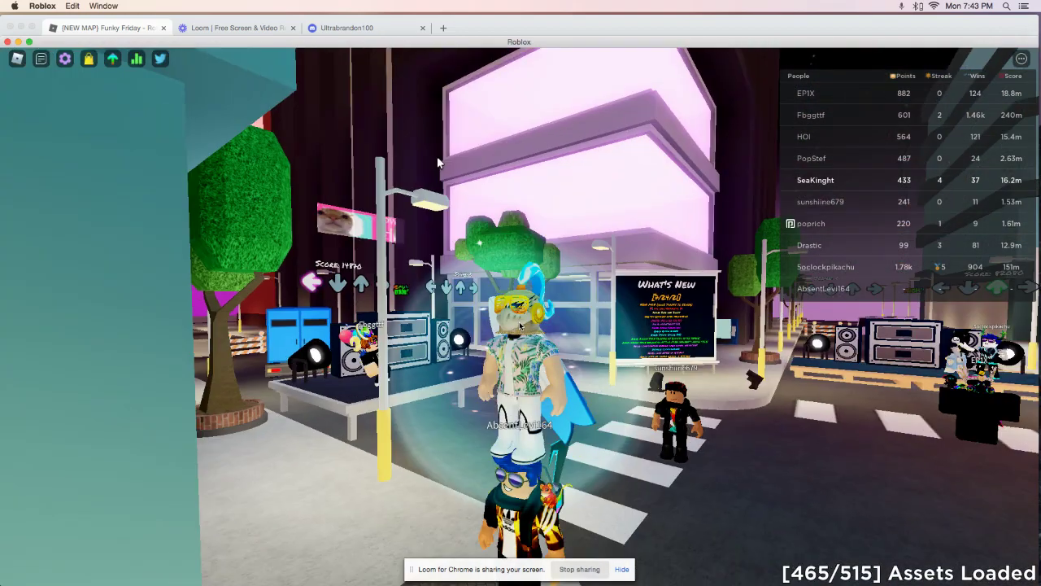
# Step: Walk the avatar past the shop and speakers, then back to the tree plaza
pyautogui.press('w')
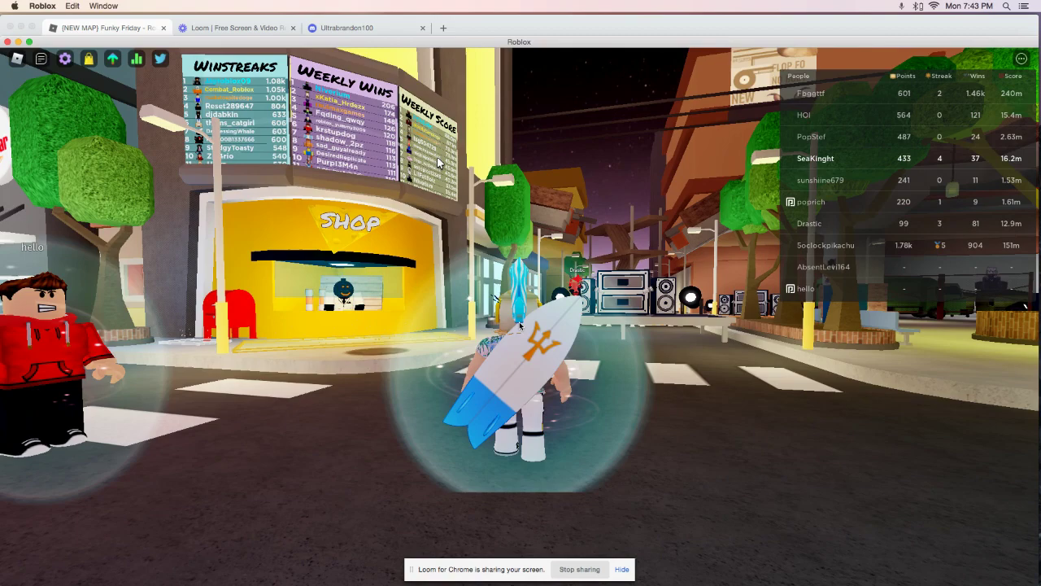
pyautogui.press('w')
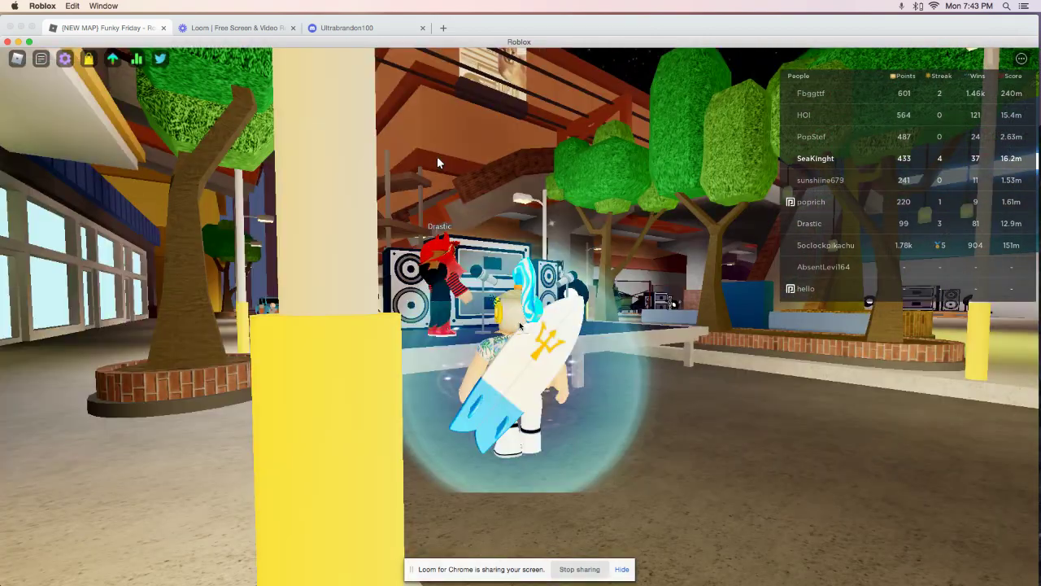
pyautogui.press('w')
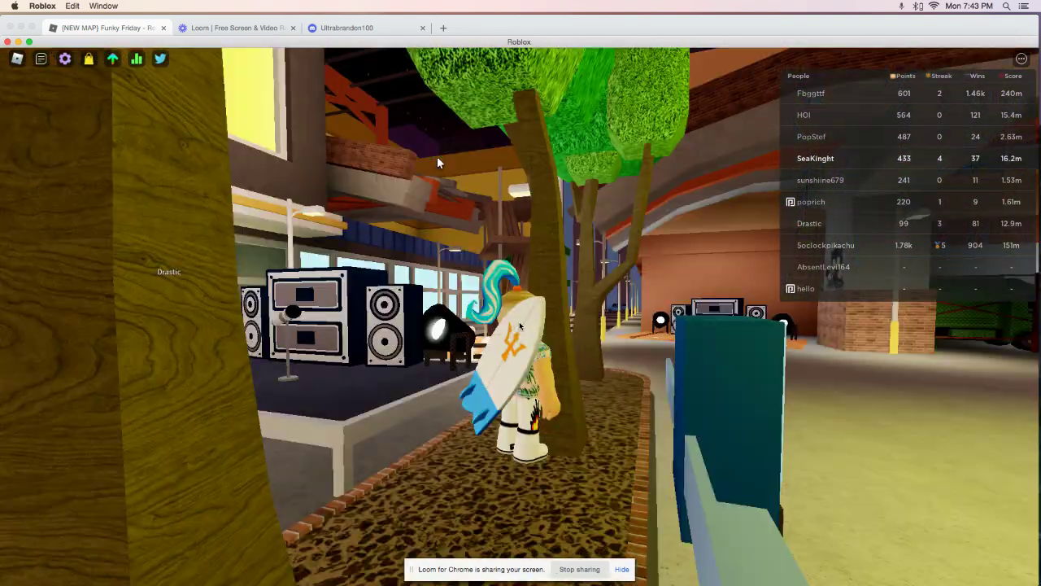
pyautogui.press('w')
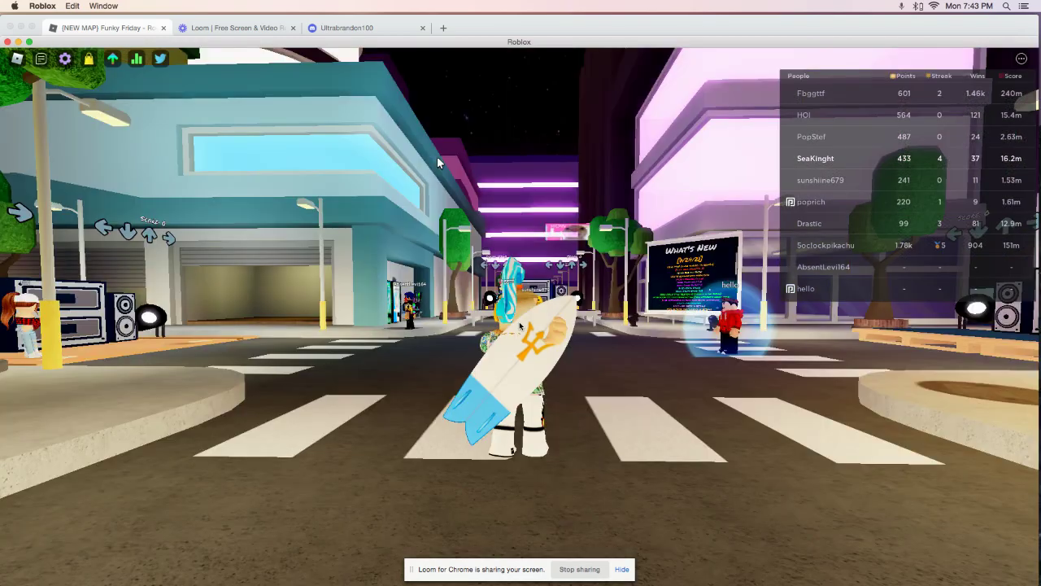
pyautogui.press('w')
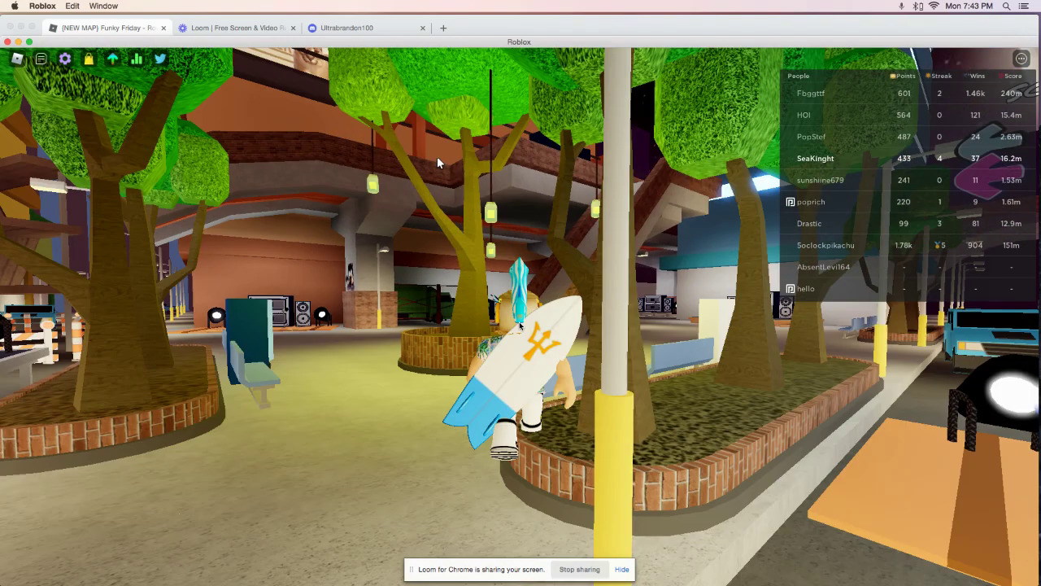
# Step: Climb the brick staircase, follow the upper walkway past the stage, and drop to the street
pyautogui.press('w')
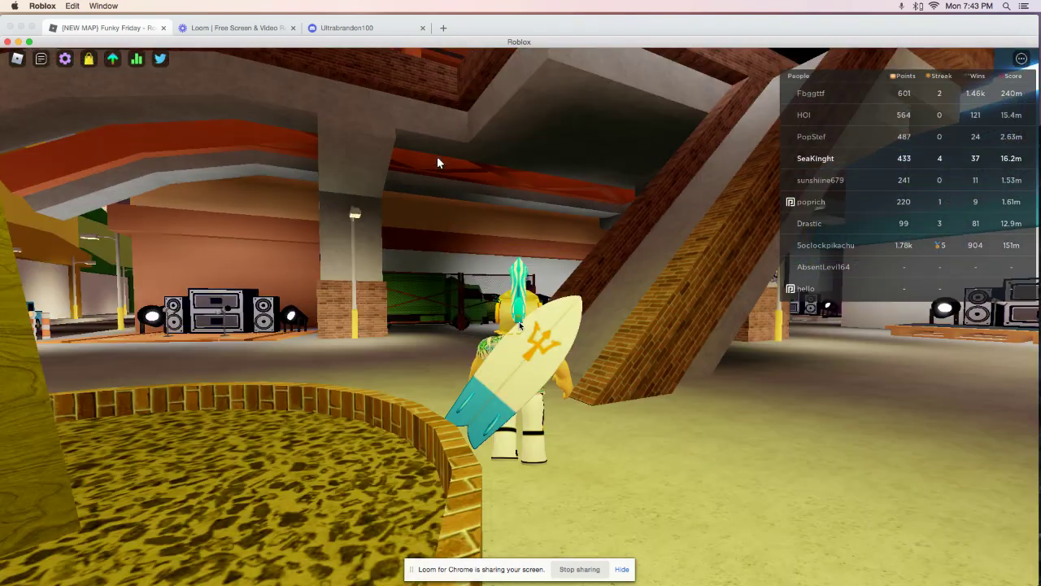
pyautogui.press('w')
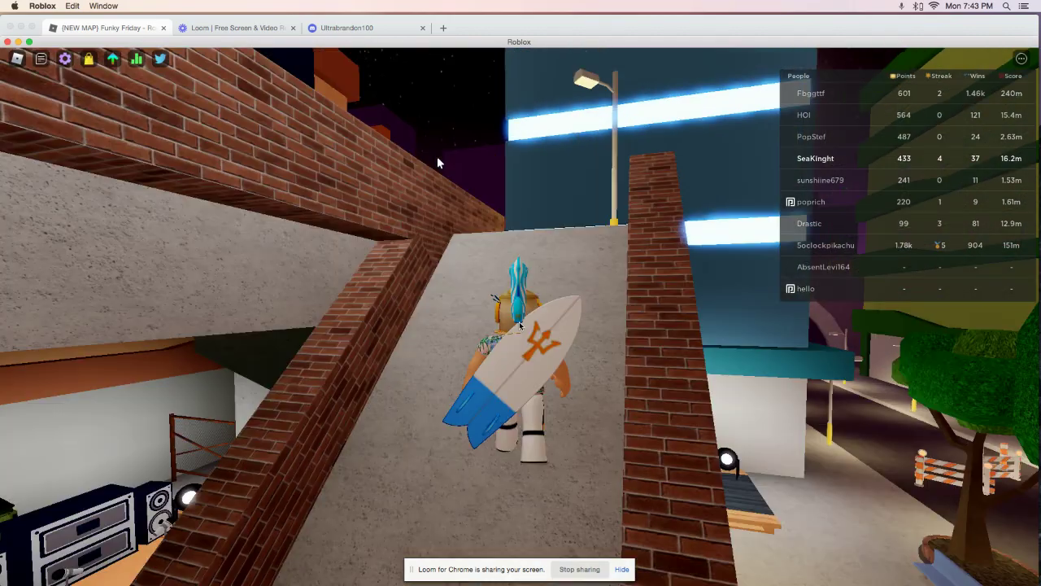
pyautogui.press('w')
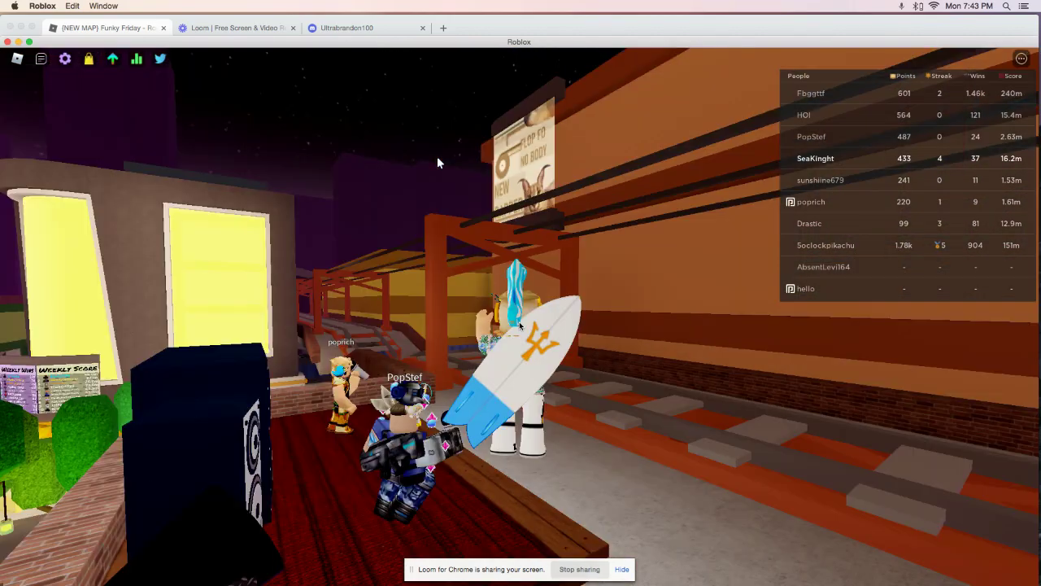
pyautogui.press('w')
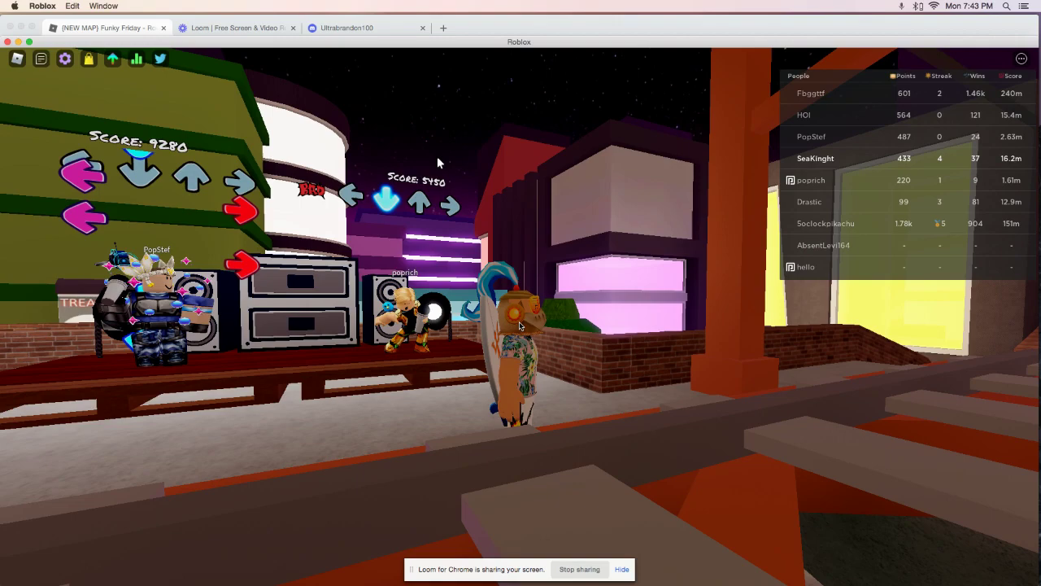
pyautogui.press('w')
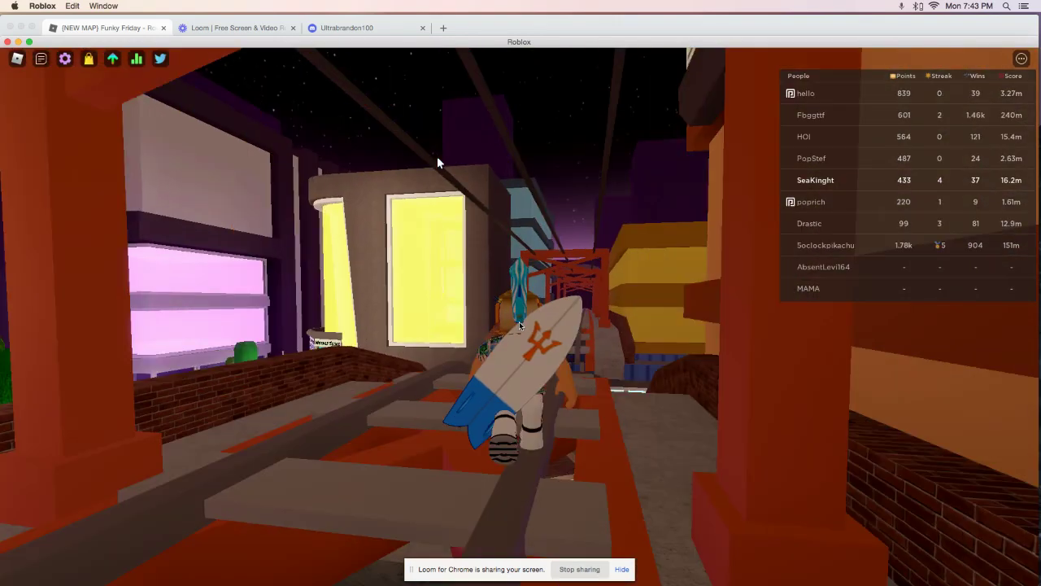
pyautogui.press('w')
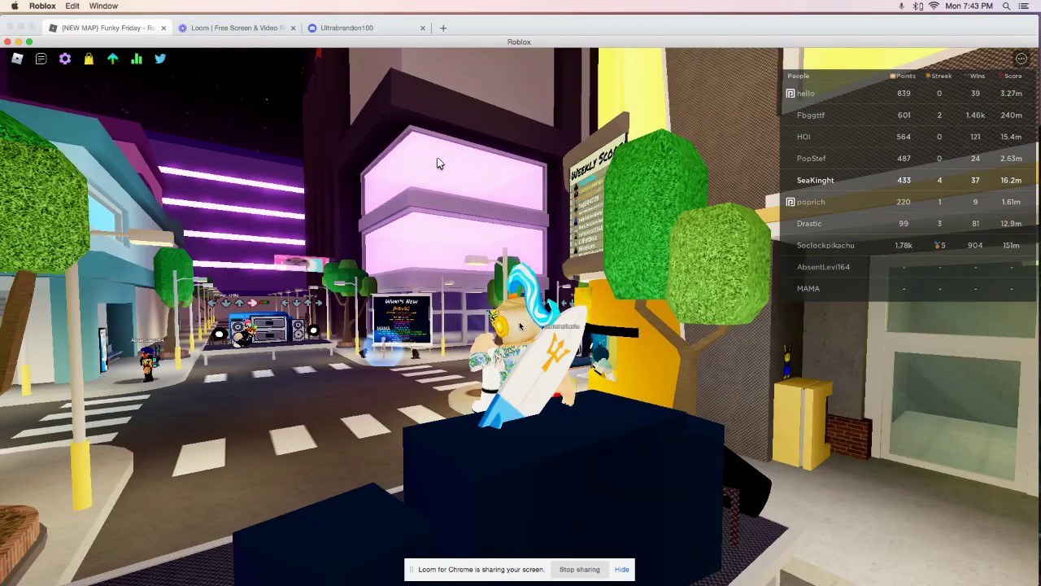
# Step: Step onto a boombox stage briefly, then run across the streets to the What's New board
pyautogui.press('w')
pyautogui.press('s')
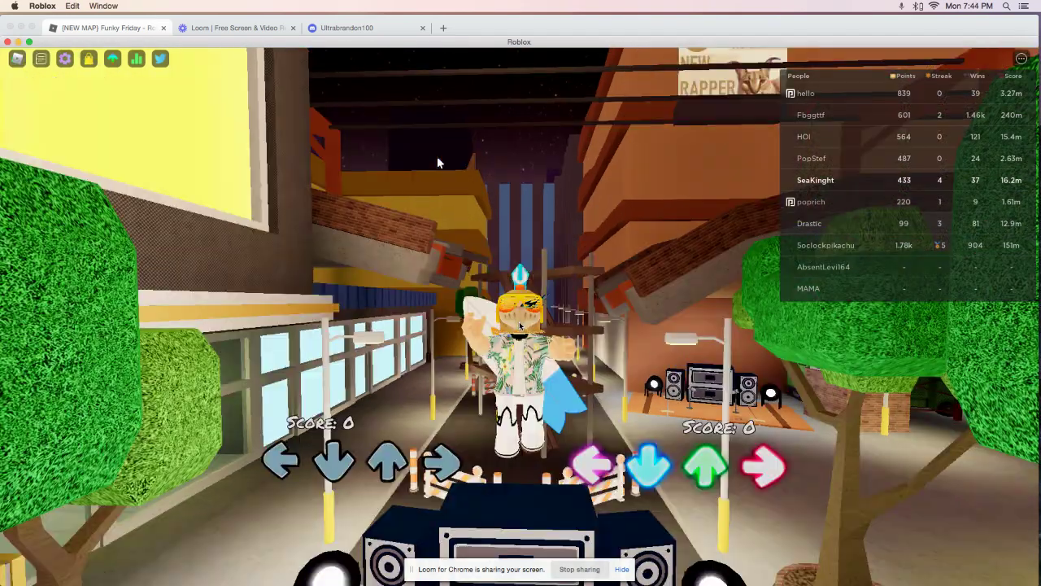
pyautogui.press('a')
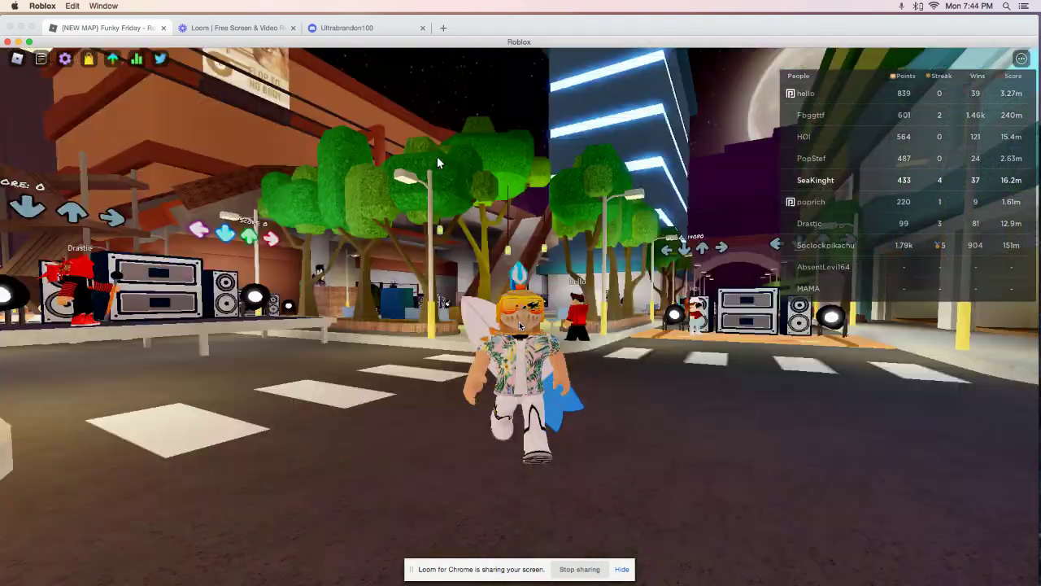
pyautogui.press('w')
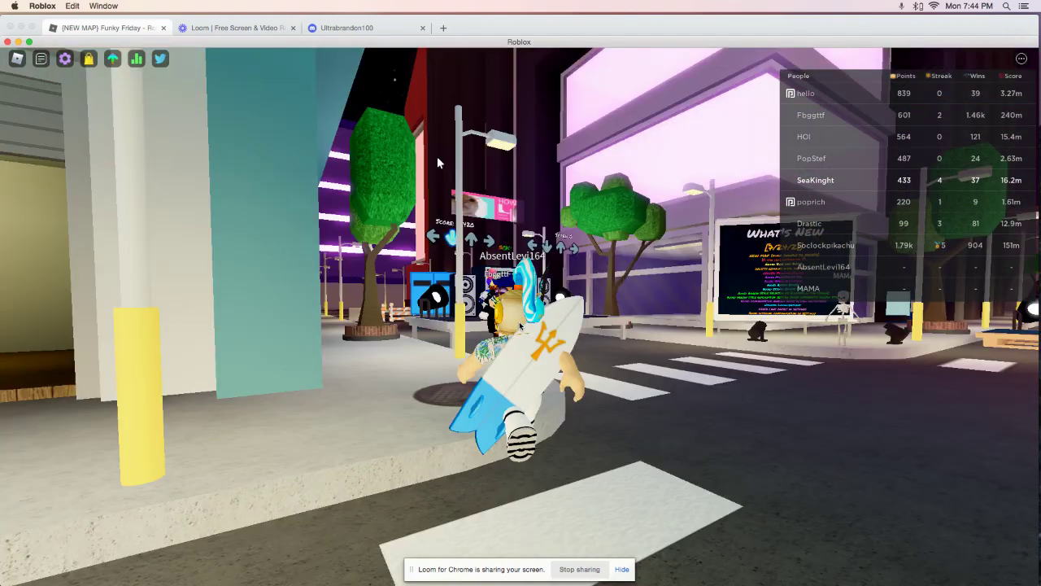
pyautogui.press('w')
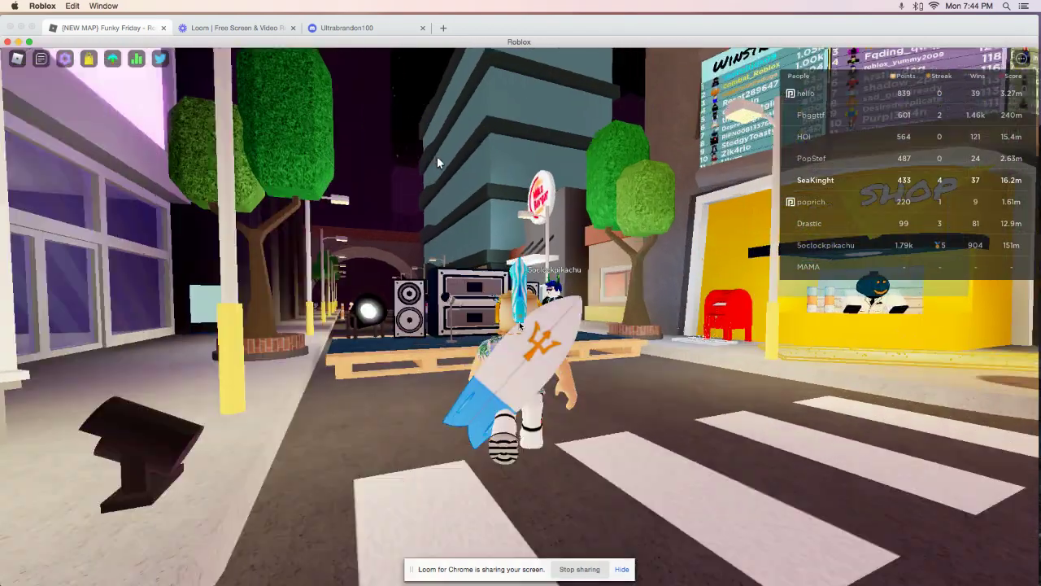
pyautogui.press('w')
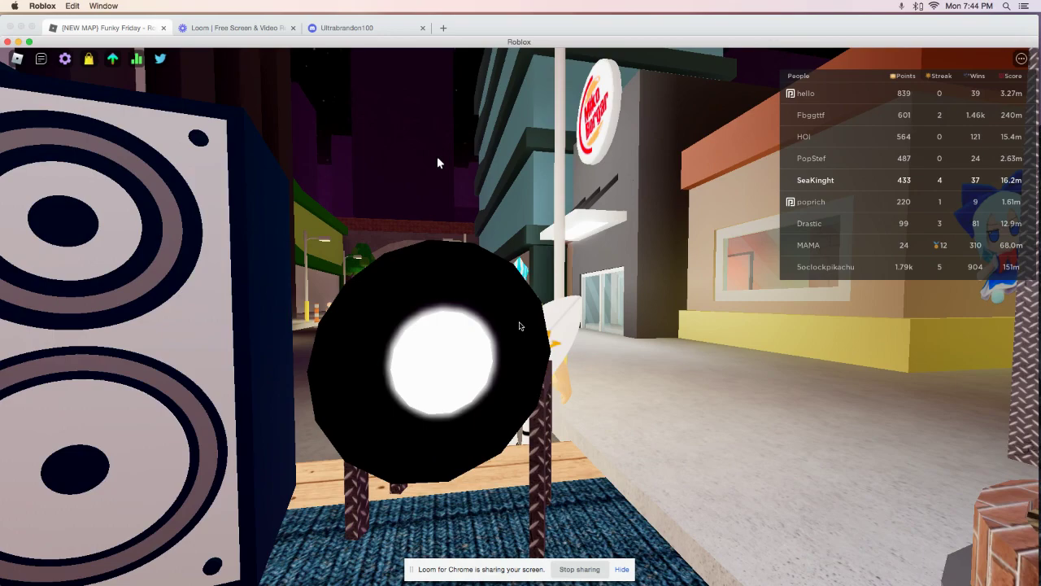
pyautogui.press('w')
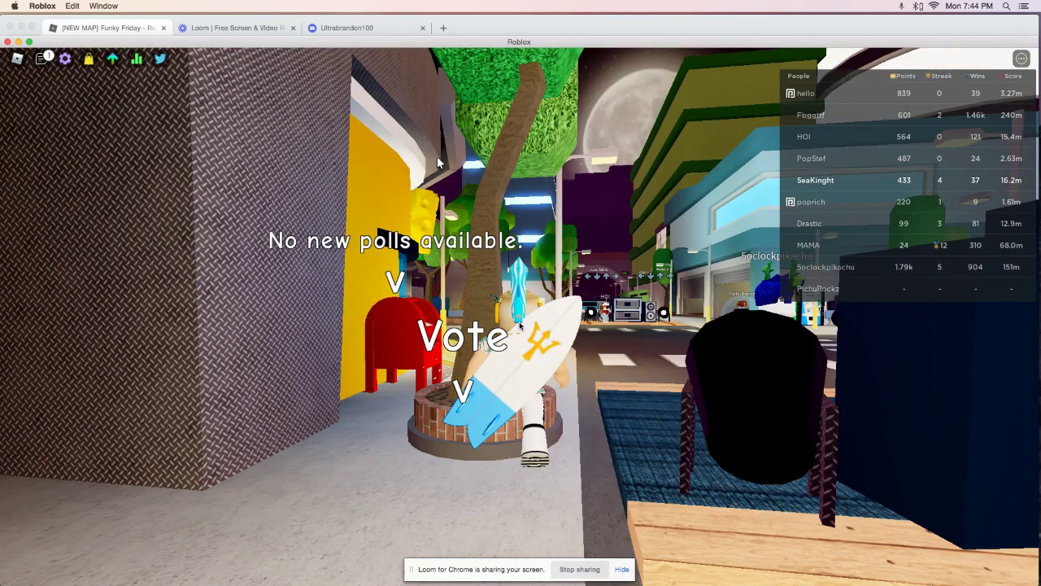
pyautogui.press('w')
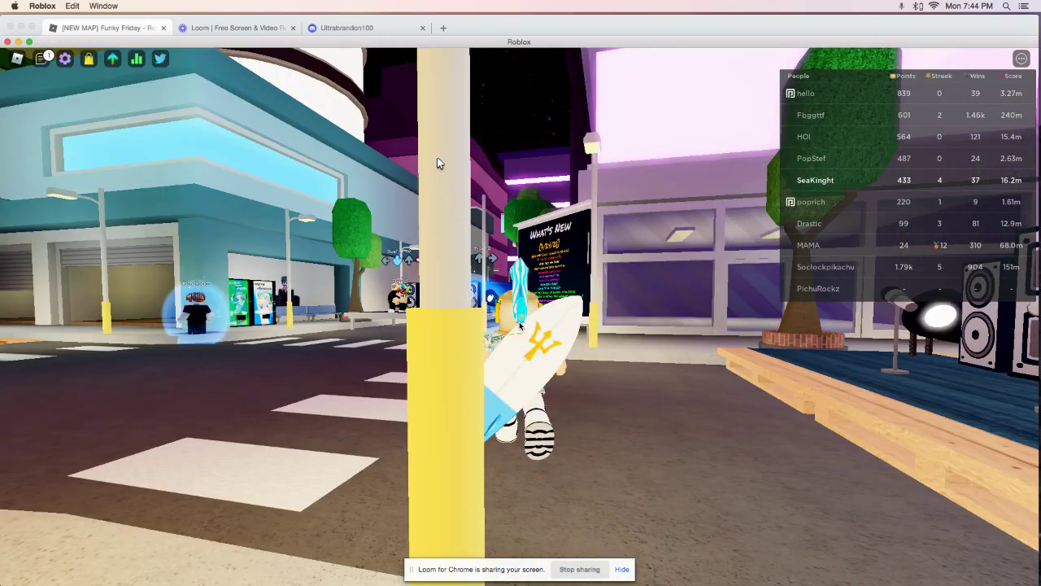
pyautogui.press('w')
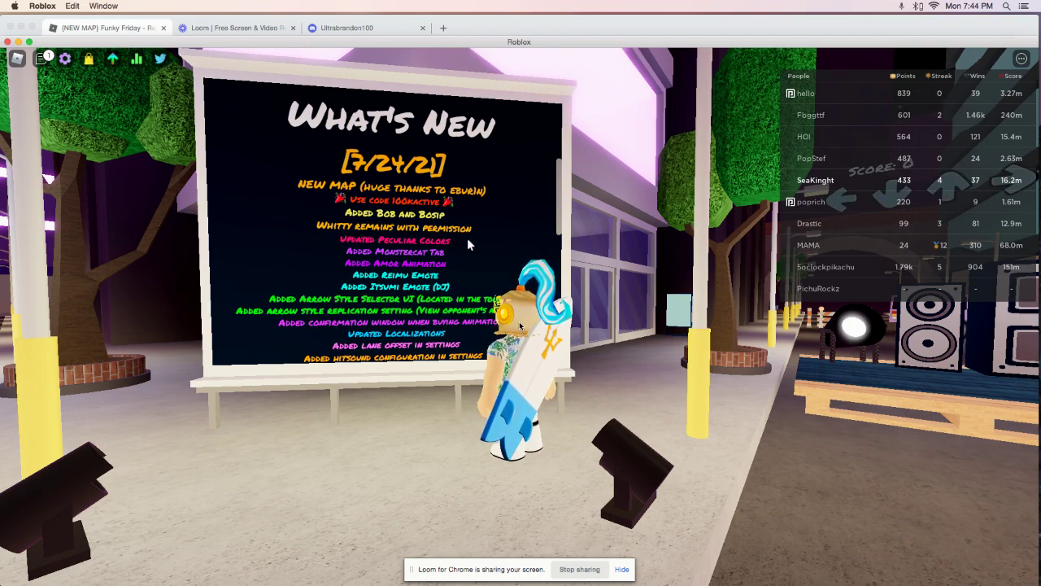
pyautogui.scroll(-5, 467, 238)
pyautogui.scroll(5, 467, 237)
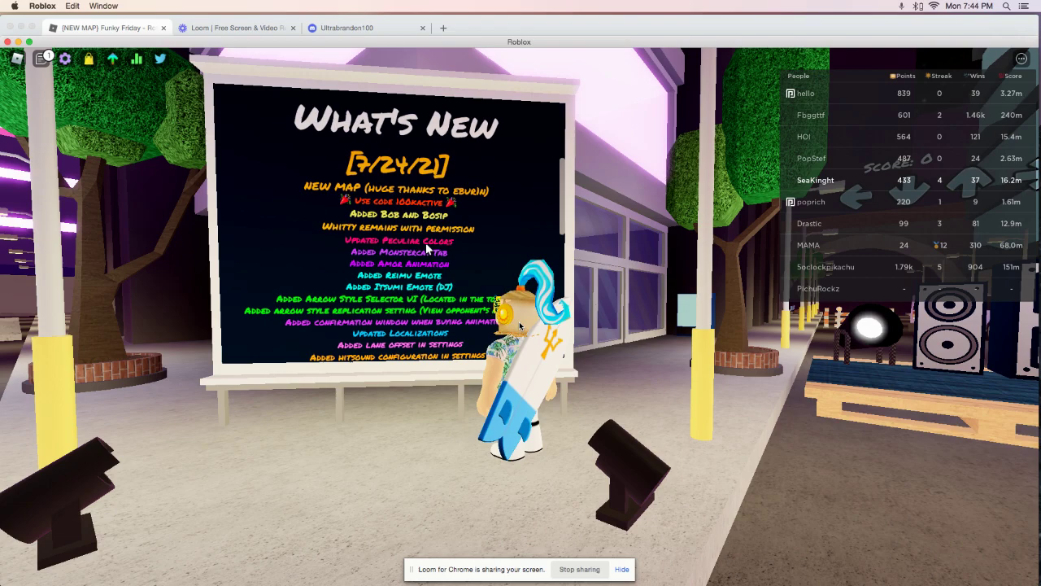
# Step: Orbit the camera toward the street and back to the What's New board, then turn away
pyautogui.moveTo(428, 248); pyautogui.dragTo(674, 276)
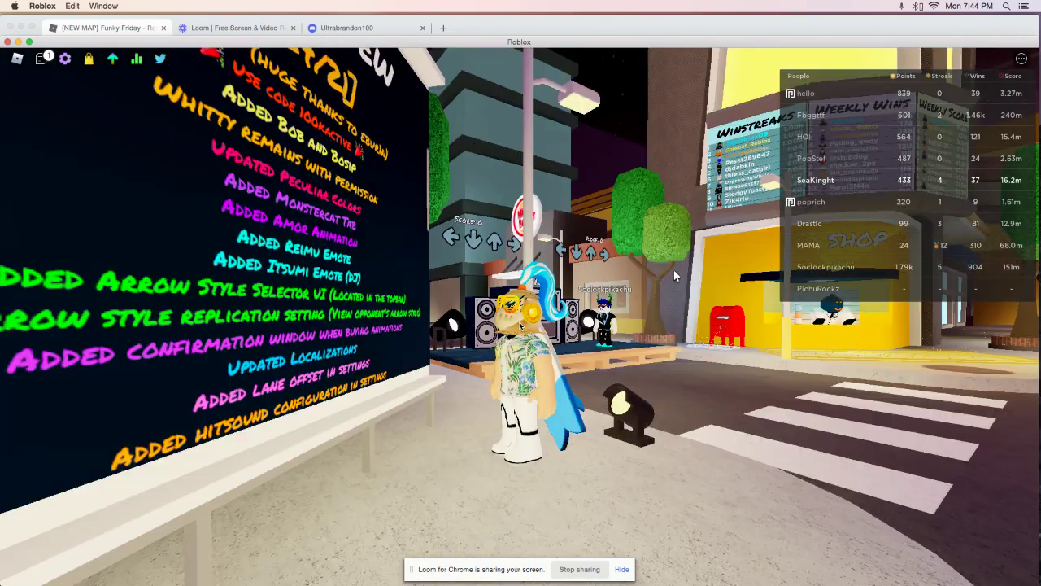
pyautogui.moveTo(674, 275)
pyautogui.mouseDown()
pyautogui.moveTo(339, 274)
pyautogui.moveTo(398, 256)
pyautogui.mouseUp()
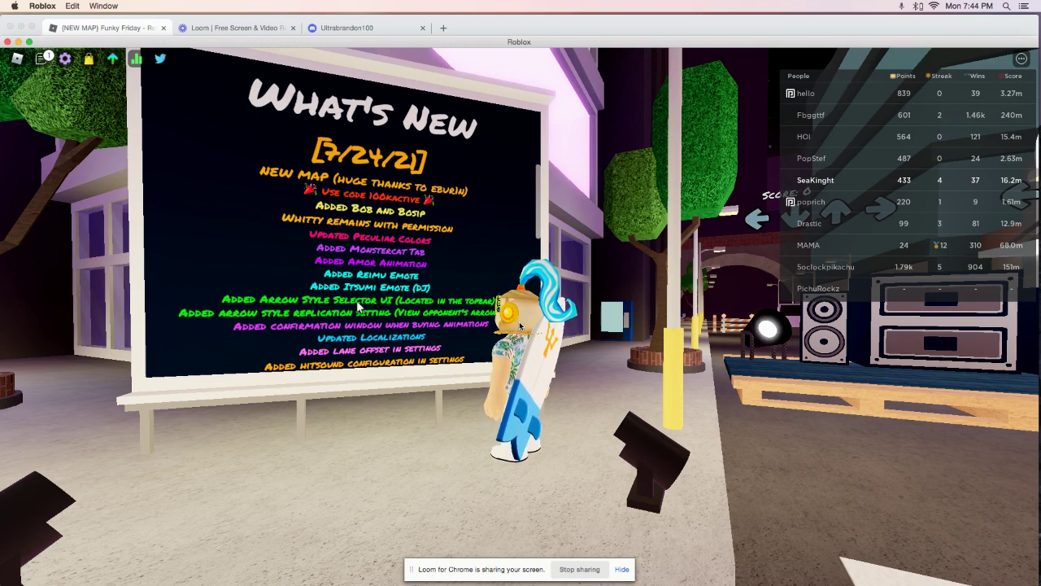
pyautogui.scroll(-5, 353, 307)
pyautogui.press('s')
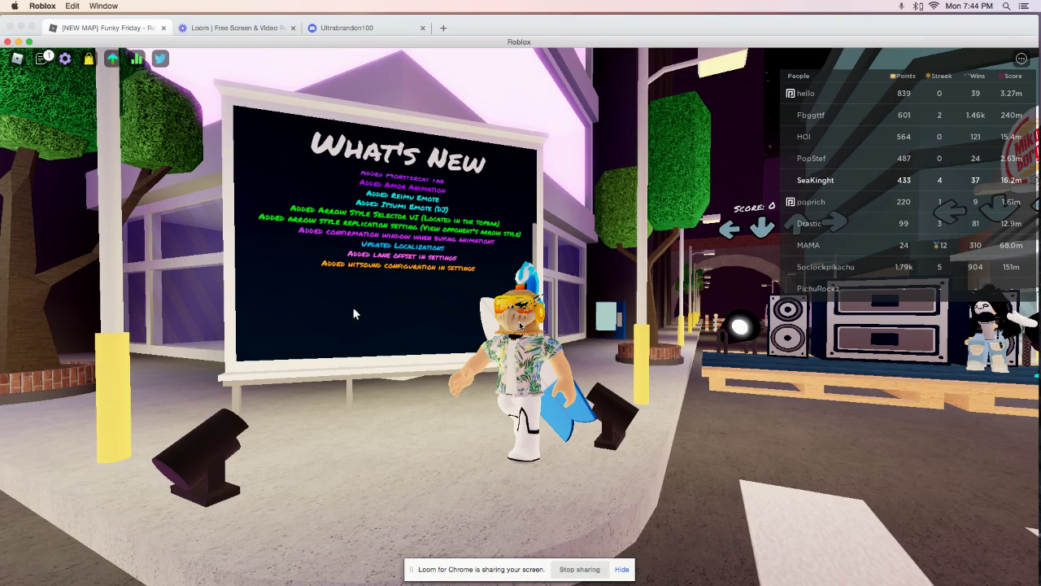
# Step: Walk the avatar past the speakers and trees to the blue car
pyautogui.press('w')
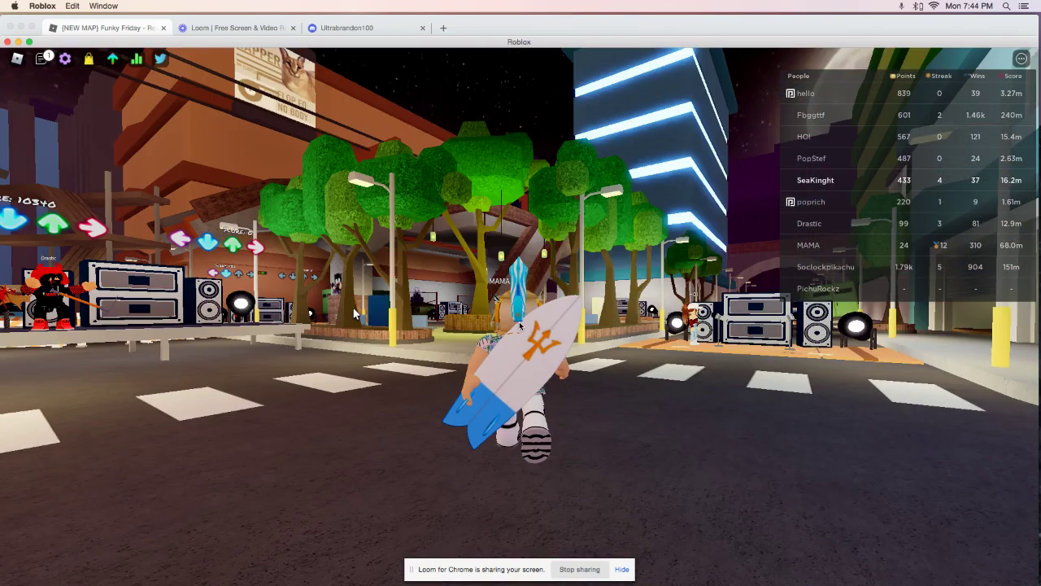
pyautogui.press('w')
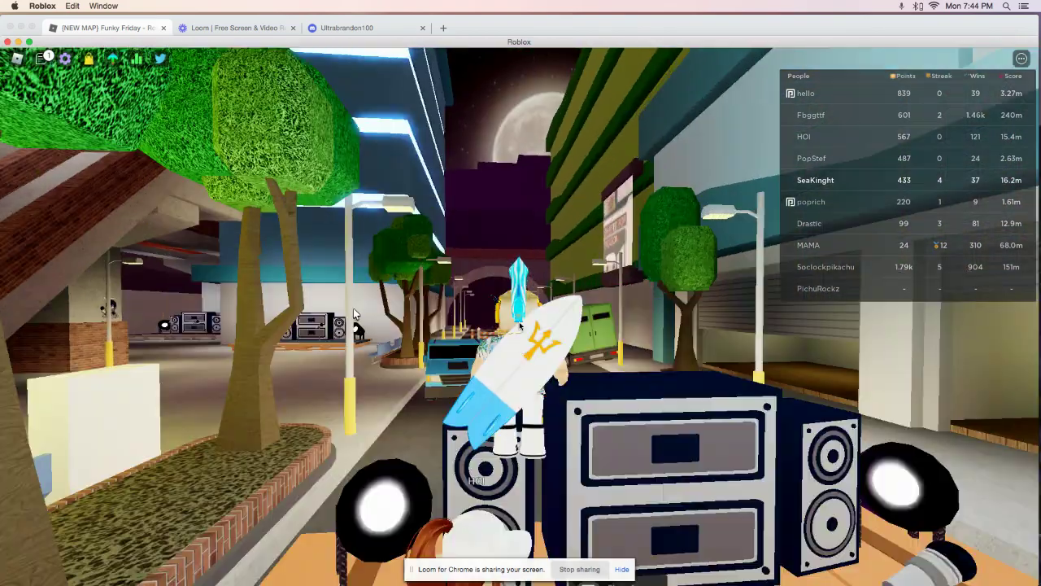
pyautogui.press('w')
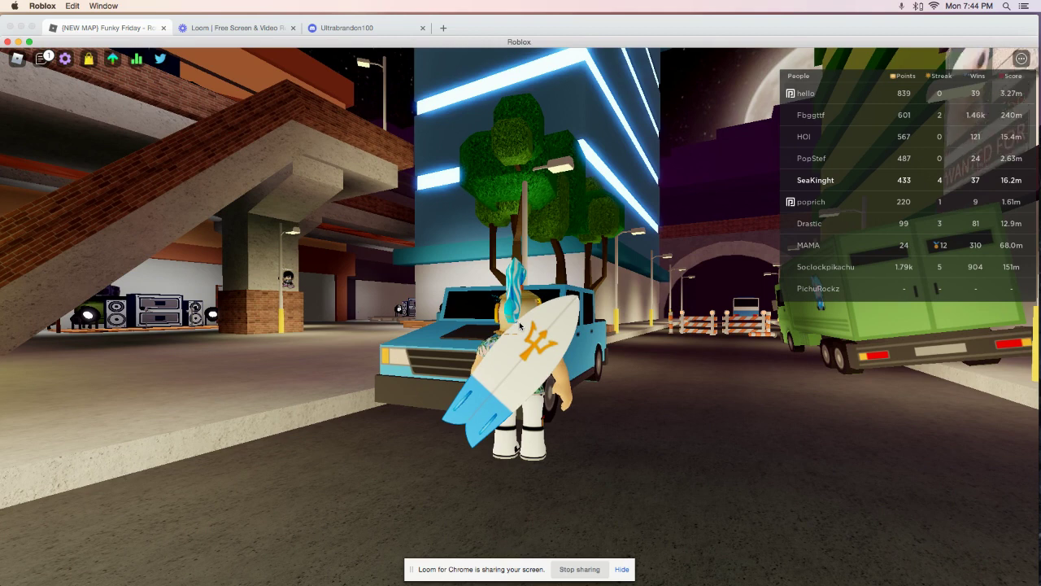
# Step: Check the equipped Circular arrow style in Arrow Customization, then hide the player leaderboard
pyautogui.click(111, 59)
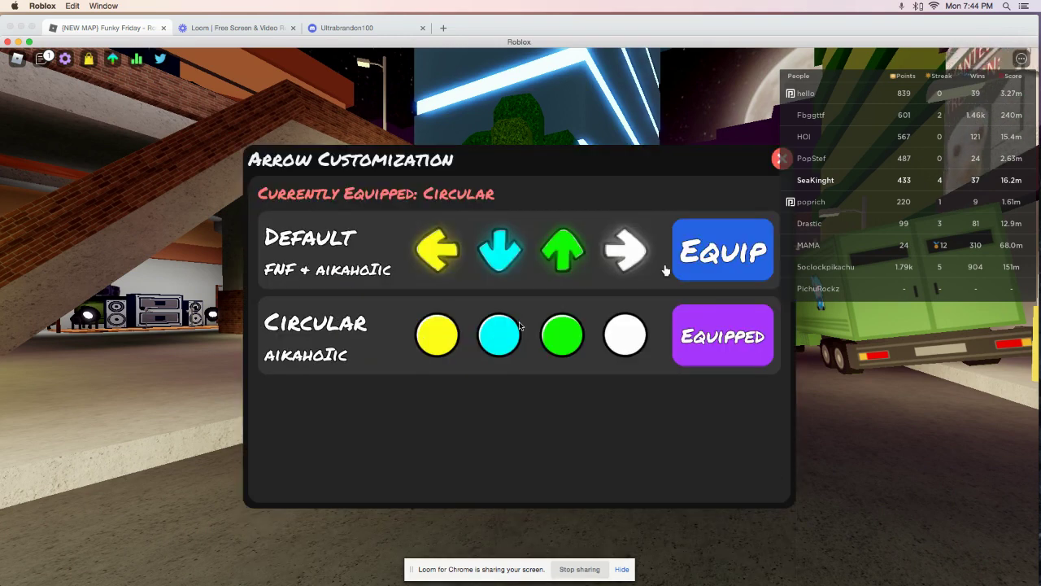
pyautogui.click(779, 158)
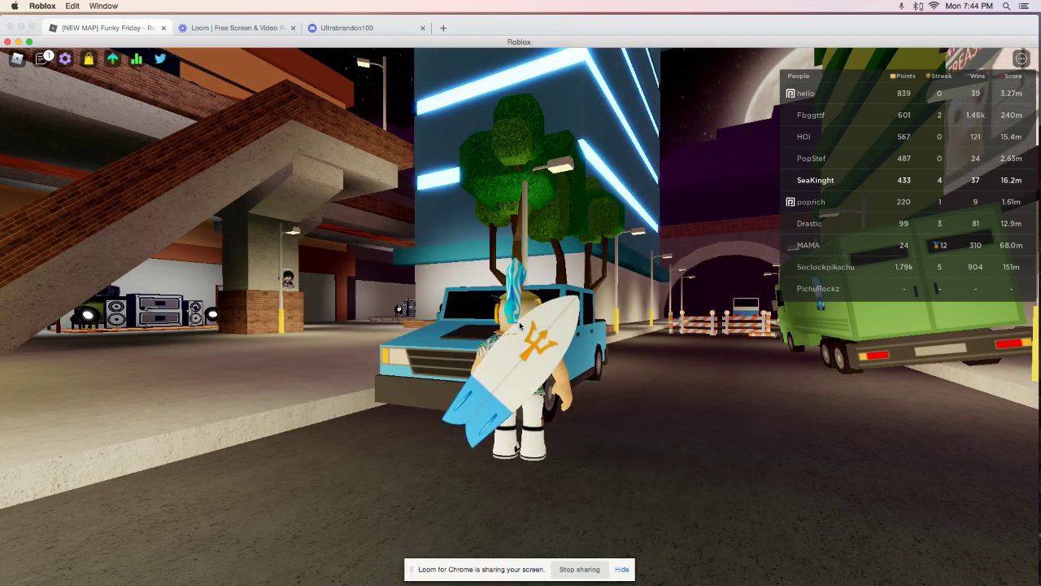
pyautogui.click(1020, 58)
pyautogui.click(836, 91)
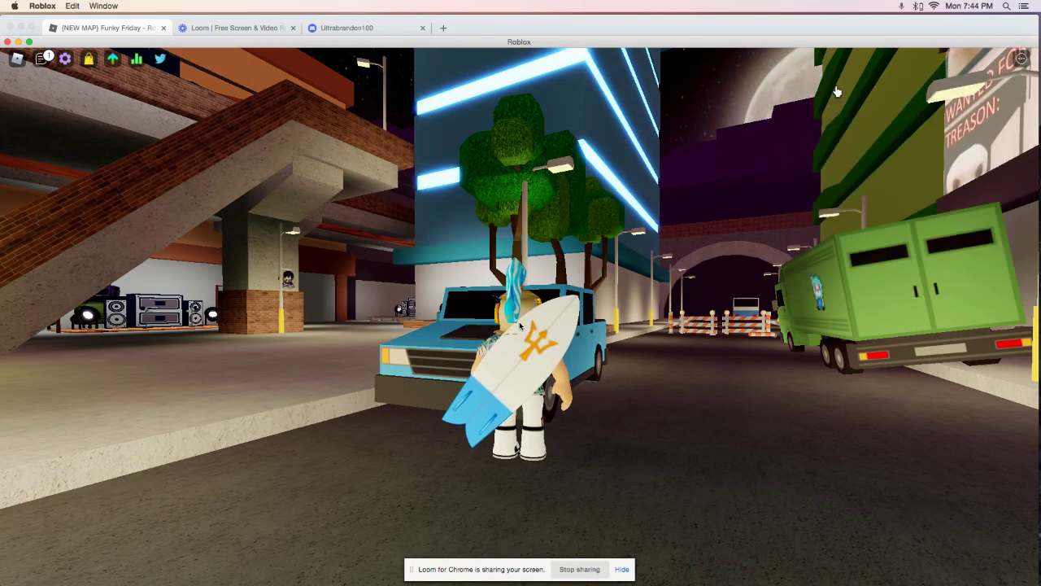
# Step: Find Amor in the shop's Animations list and equip it
pyautogui.click(88, 58)
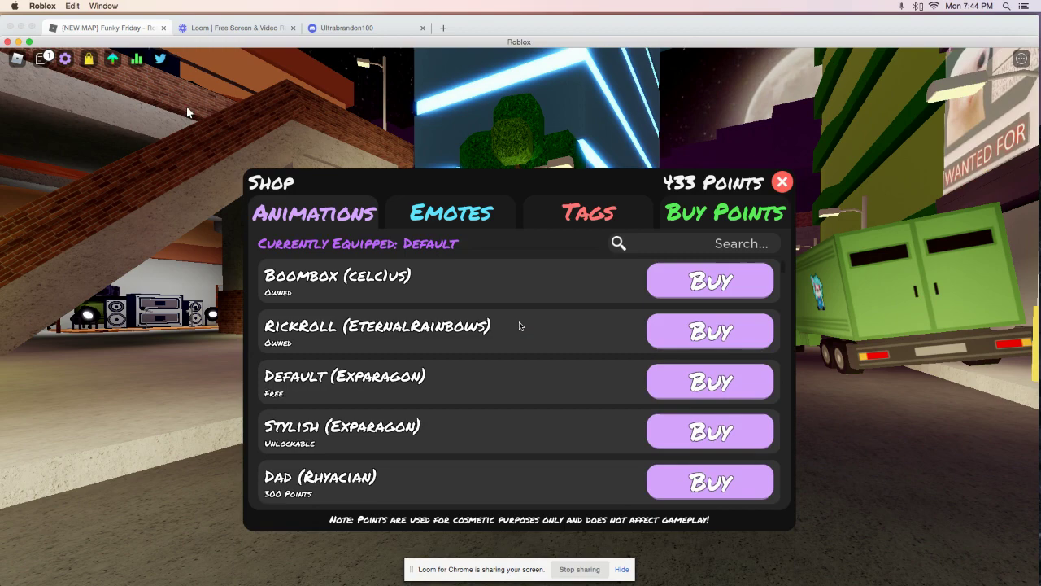
pyautogui.click(588, 189)
pyautogui.scroll(-3, 581, 274)
pyautogui.scroll(1, 580, 273)
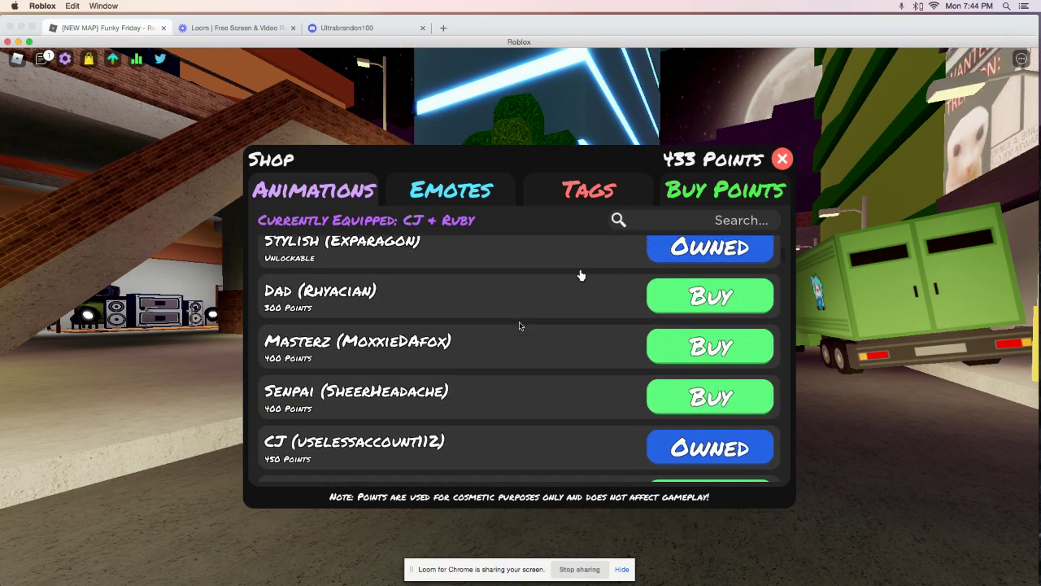
pyautogui.scroll(-5, 587, 282)
pyautogui.scroll(-5, 590, 285)
pyautogui.scroll(-5, 592, 285)
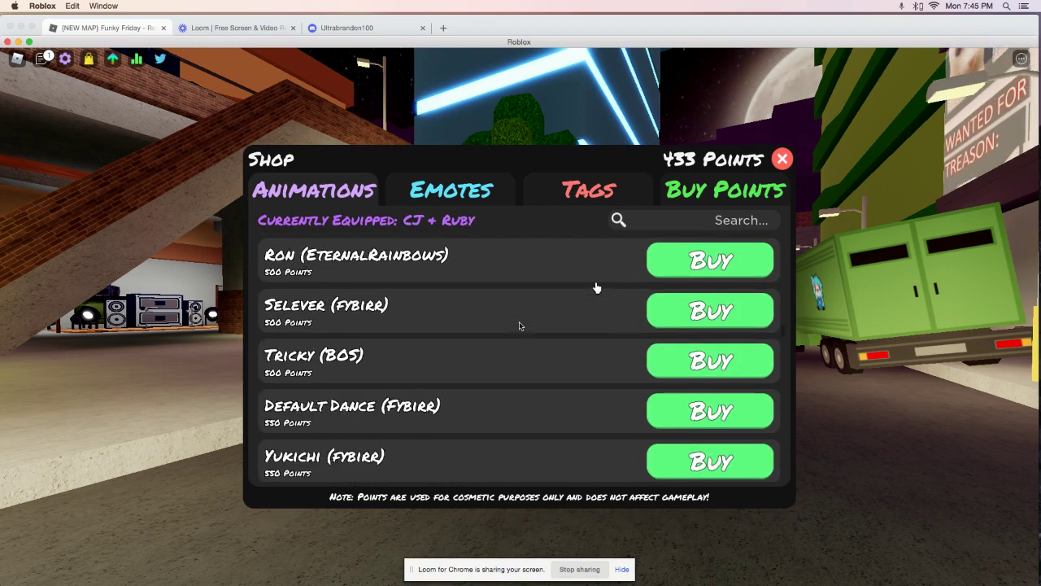
pyautogui.scroll(-5, 596, 287)
pyautogui.scroll(-4, 596, 287)
pyautogui.scroll(-5, 594, 285)
pyautogui.scroll(-5, 592, 285)
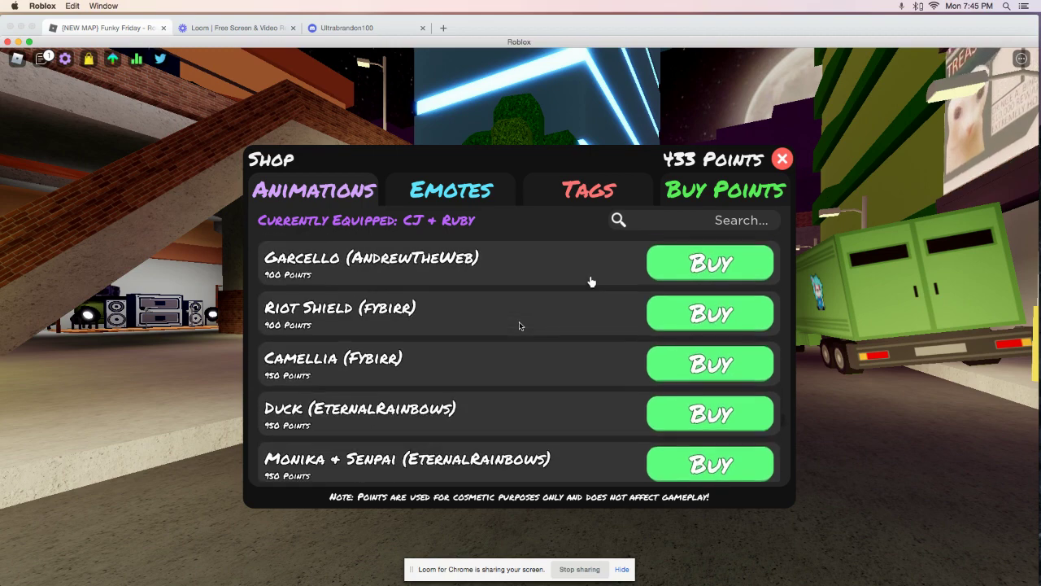
pyautogui.scroll(-3, 591, 283)
pyautogui.scroll(-5, 590, 283)
pyautogui.scroll(-5, 590, 283)
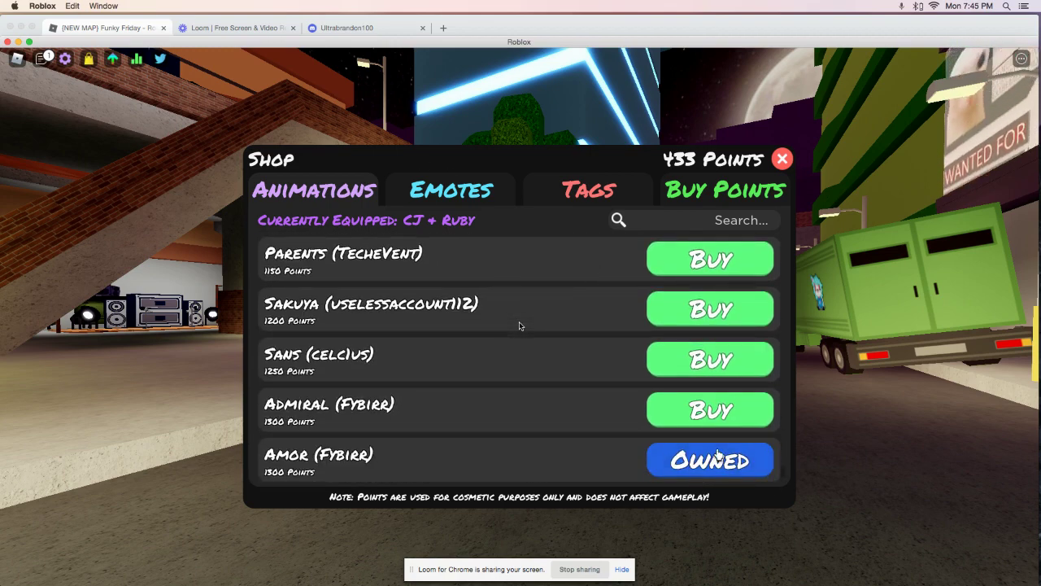
pyautogui.click(717, 457)
# Step: Close the shop, walk onto the speaker stage, and ready up with E
pyautogui.click(782, 159)
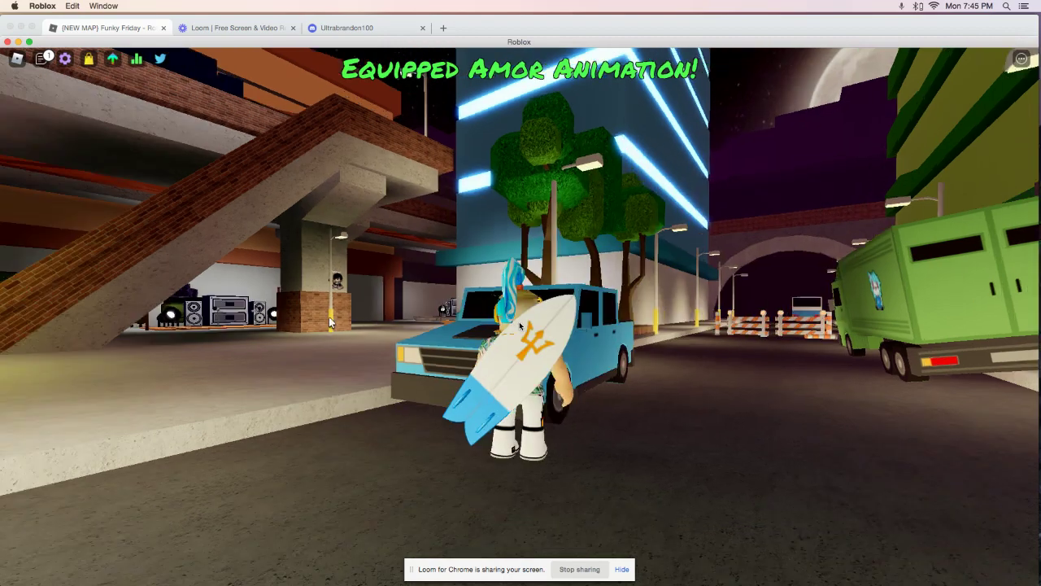
pyautogui.rightClick(329, 321)
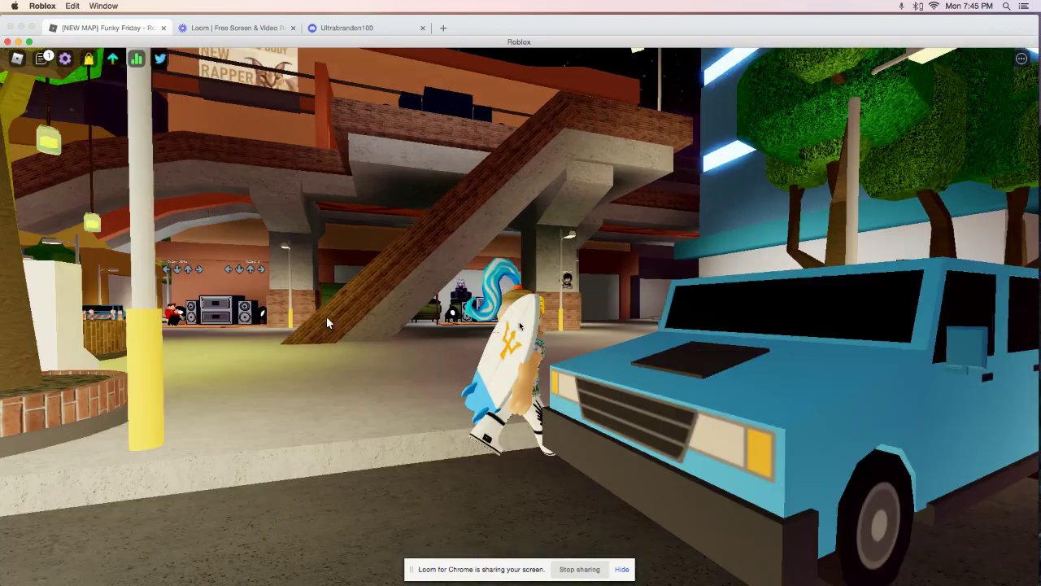
pyautogui.press('w')
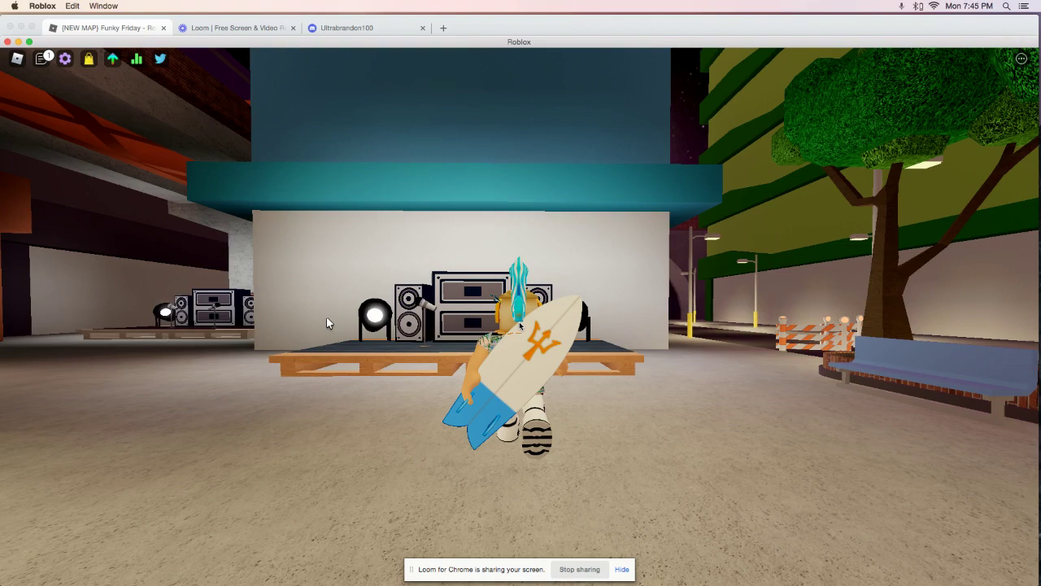
pyautogui.press('w')
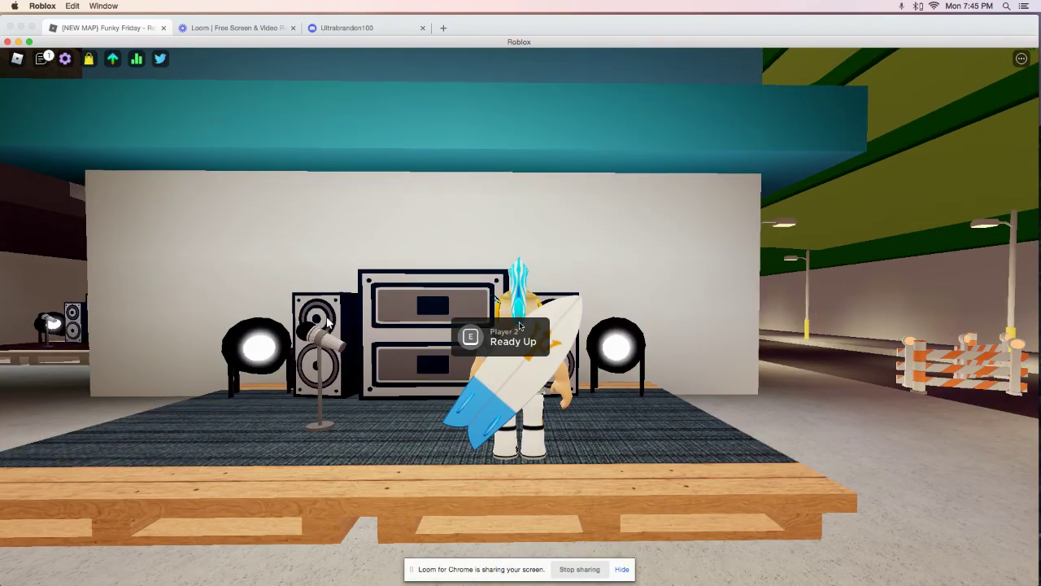
pyautogui.press('e')
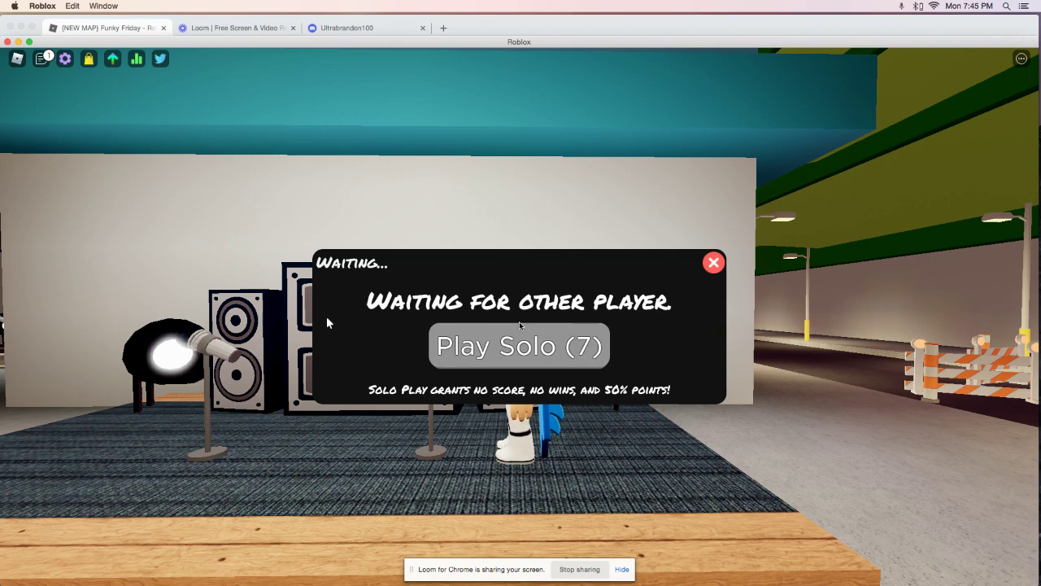
# Step: Go full screen, choose Play Solo, and pick Fresh (Neo) from Neo on Normal
pyautogui.click(82, 37)
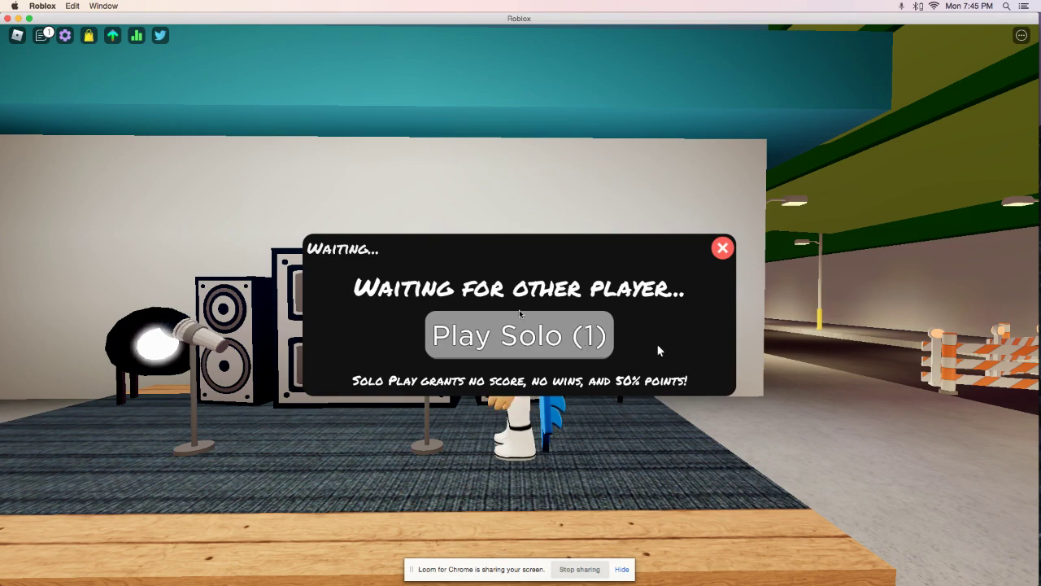
pyautogui.click(587, 332)
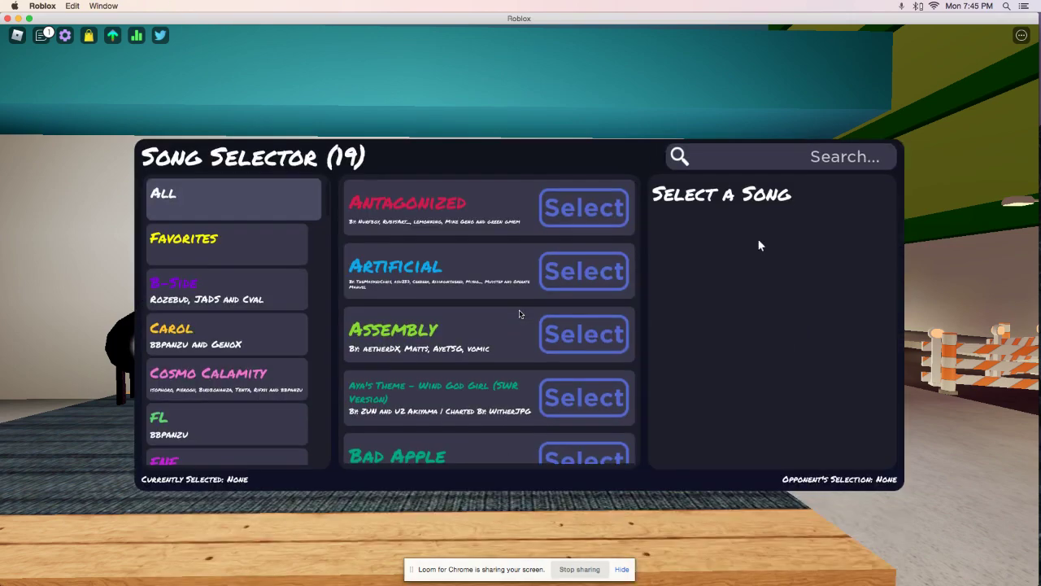
pyautogui.scroll(-5, 440, 314)
pyautogui.scroll(-5, 238, 329)
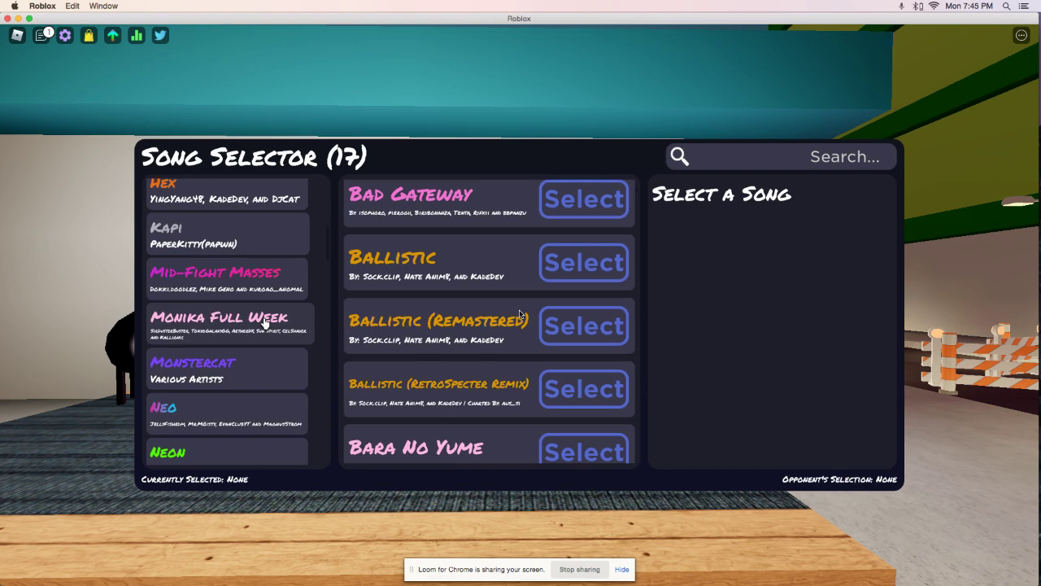
pyautogui.scroll(-5, 238, 345)
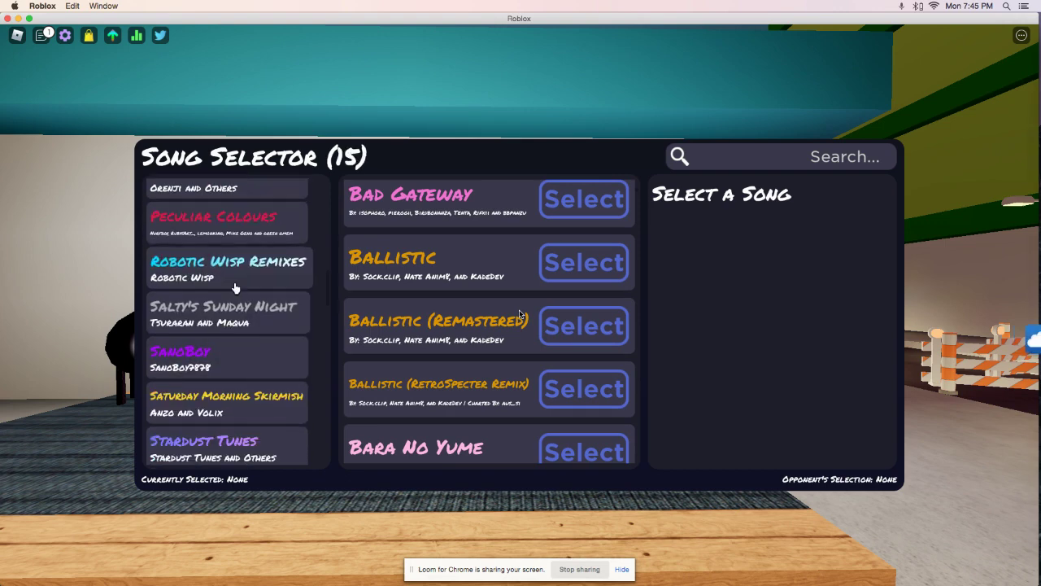
pyautogui.scroll(3, 232, 285)
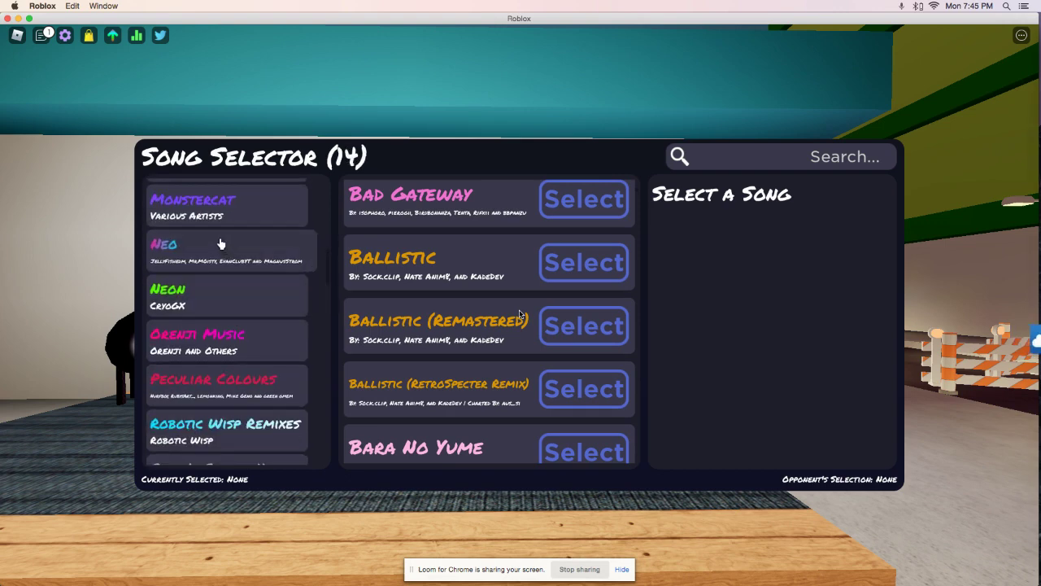
pyautogui.click(221, 243)
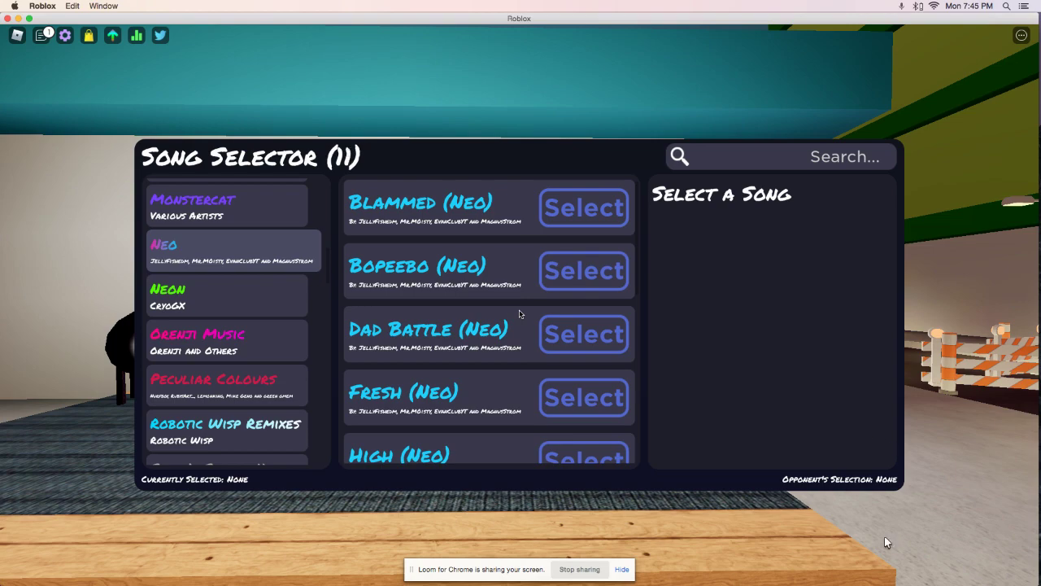
pyautogui.click(584, 397)
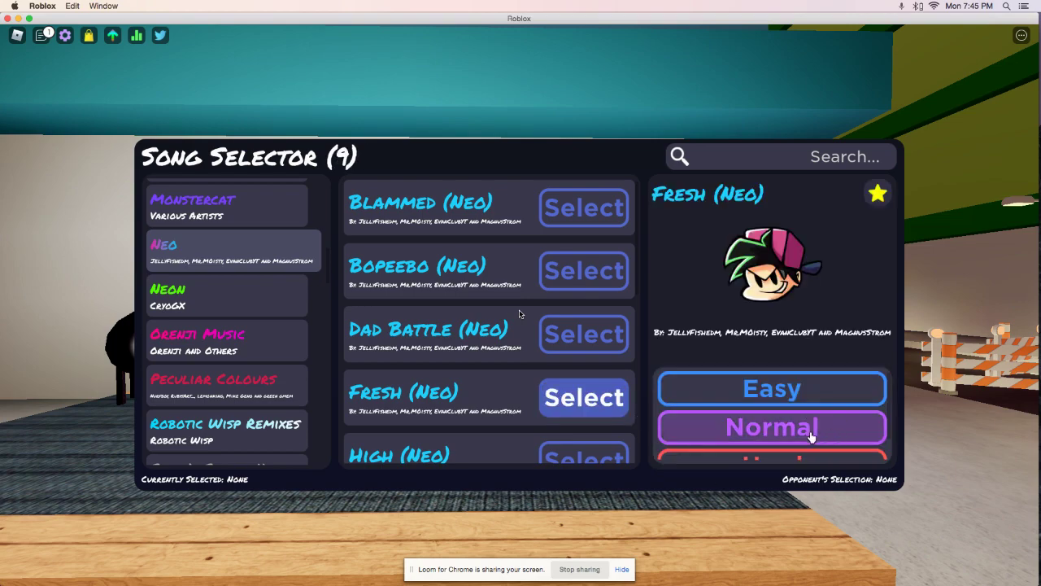
pyautogui.click(810, 437)
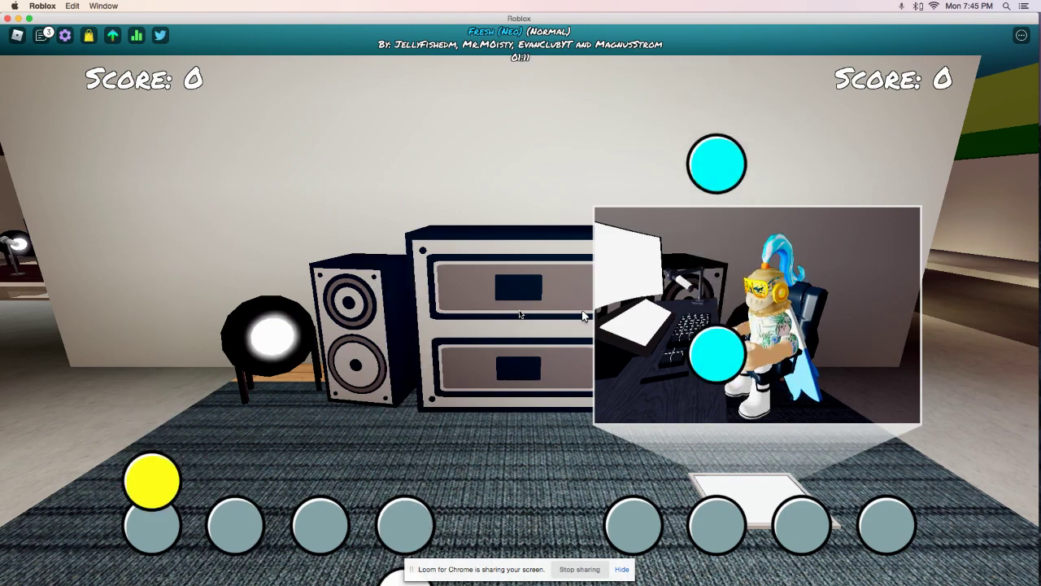
# Step: Hit the opening notes of Fresh (Neo) with the D, F, J, K and L lane keys
pyautogui.press('k')
pyautogui.press('k')
pyautogui.press('j')
pyautogui.press('d')
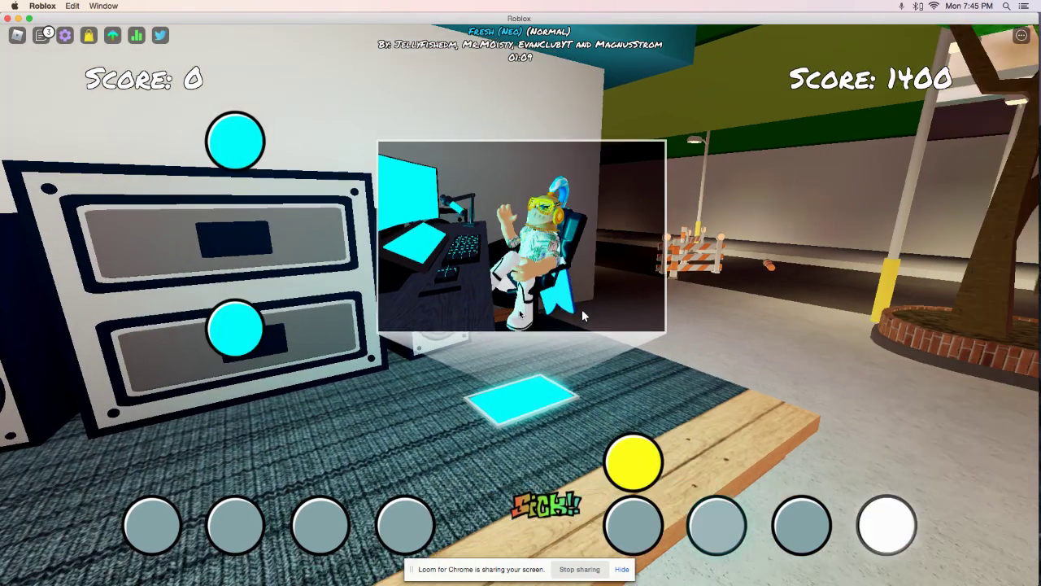
pyautogui.press('k')
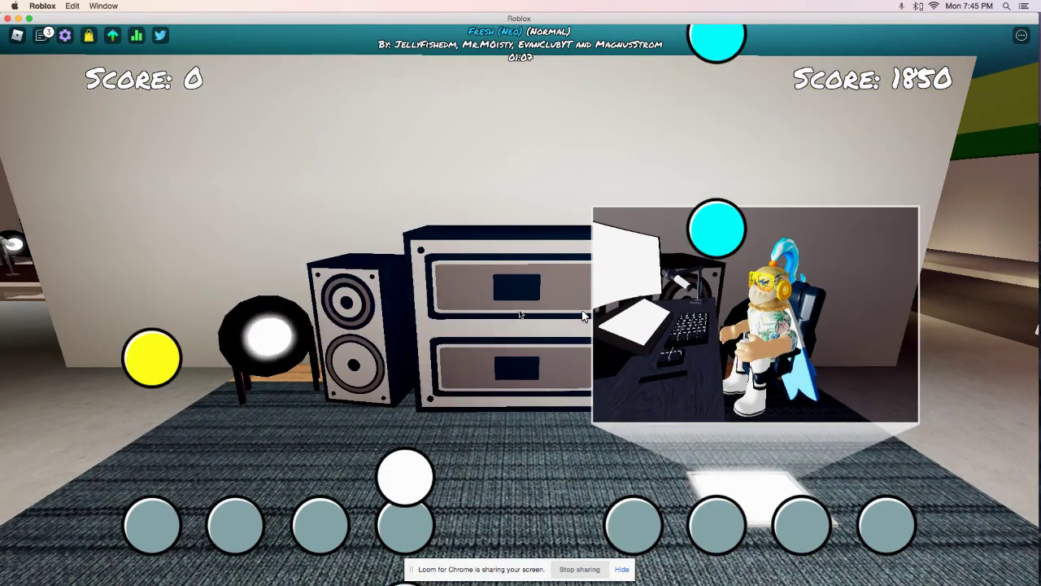
pyautogui.press('j')
pyautogui.press('k')
pyautogui.press('j')
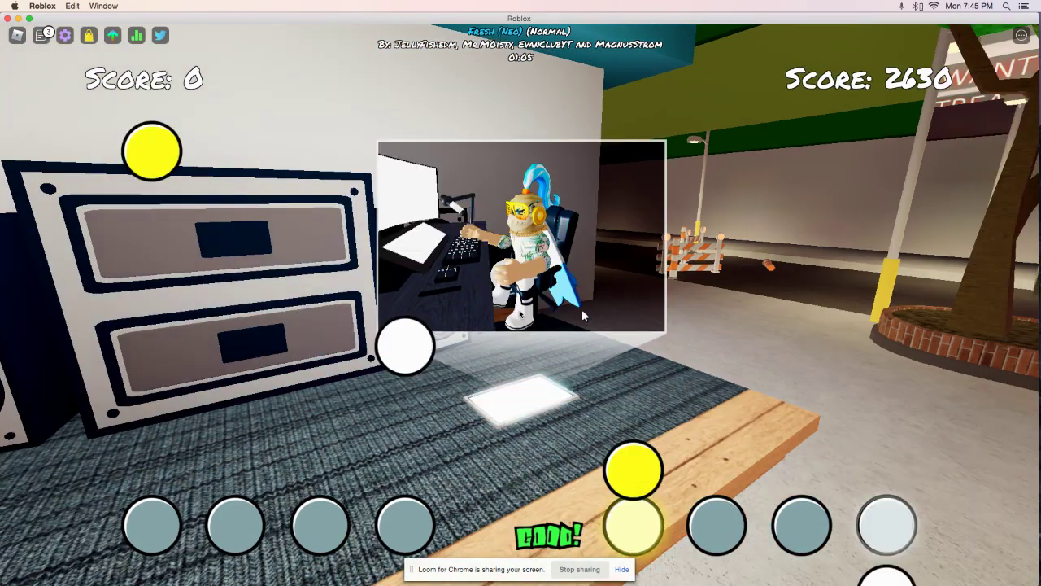
pyautogui.press('d')
pyautogui.press('d')
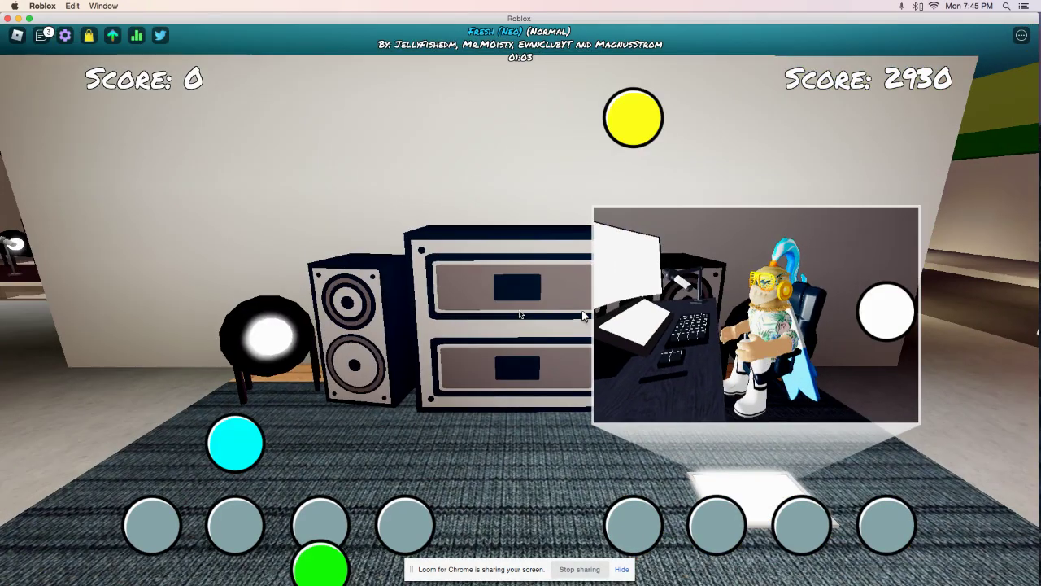
pyautogui.press('k')
pyautogui.press('j')
pyautogui.press('j')
pyautogui.press('k')
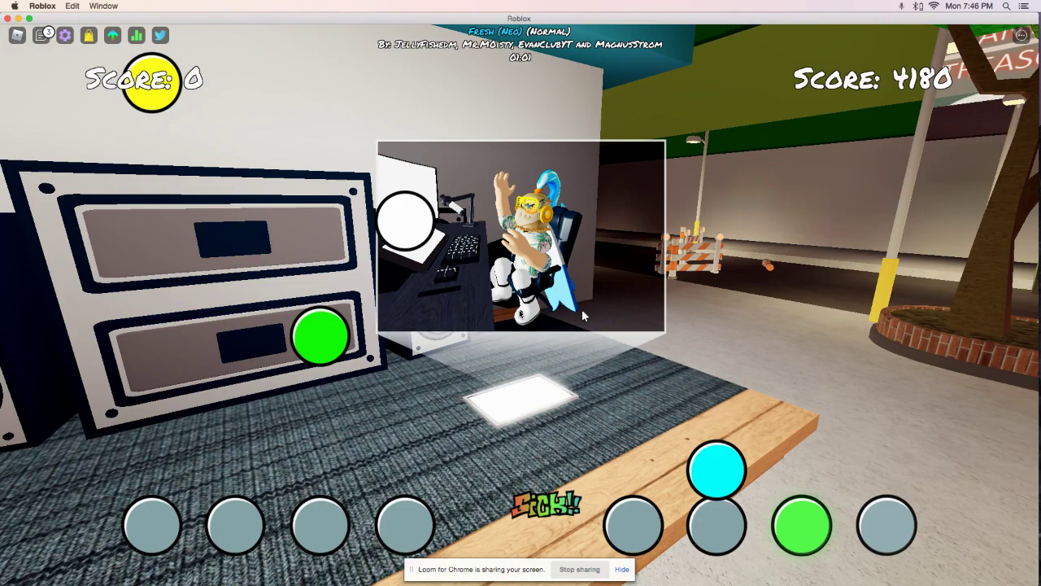
pyautogui.press('j')
pyautogui.press('l')
pyautogui.press('f')
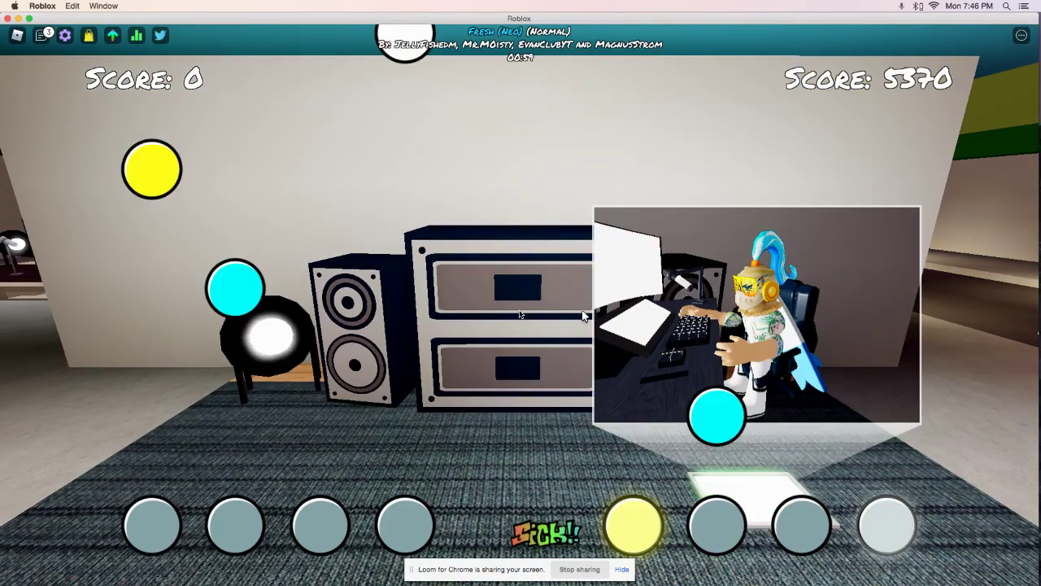
pyautogui.press('k')
pyautogui.press('d')
pyautogui.press('d')
pyautogui.press('k')
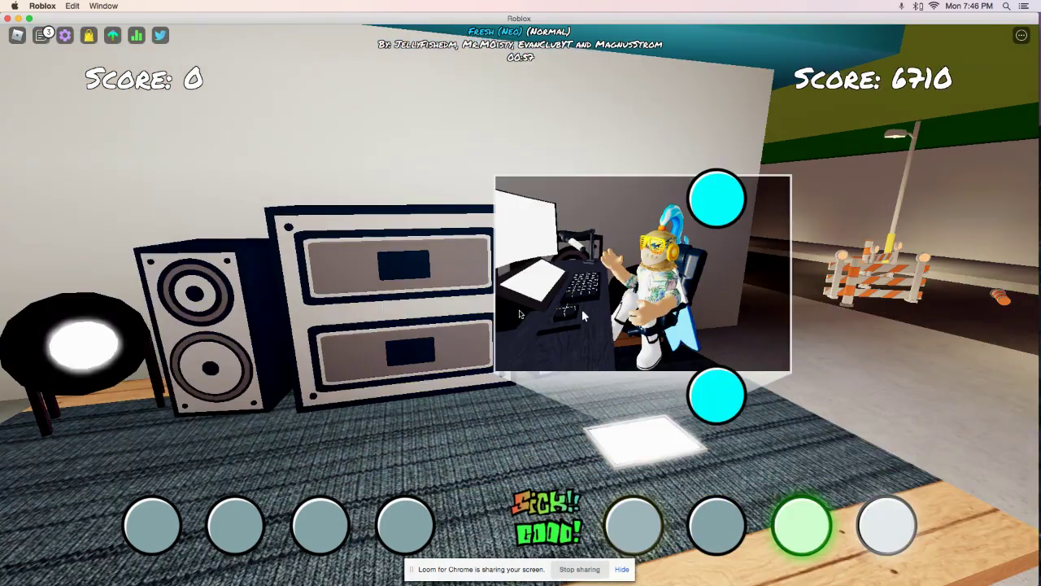
pyautogui.press('j')
pyautogui.press('j')
pyautogui.press('j')
pyautogui.press('f')
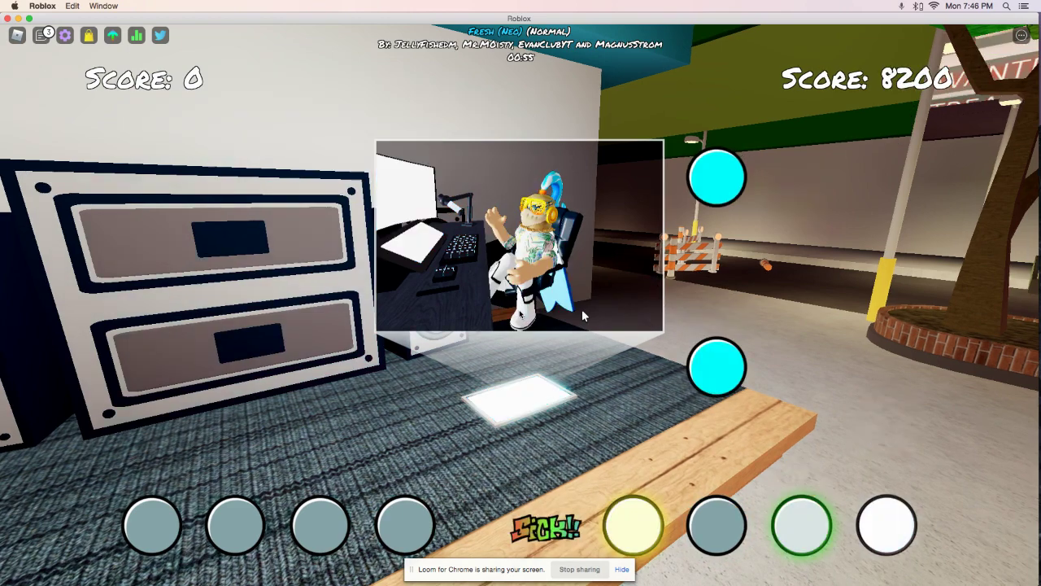
pyautogui.press('k')
pyautogui.press('j')
pyautogui.press('k')
pyautogui.press('j')
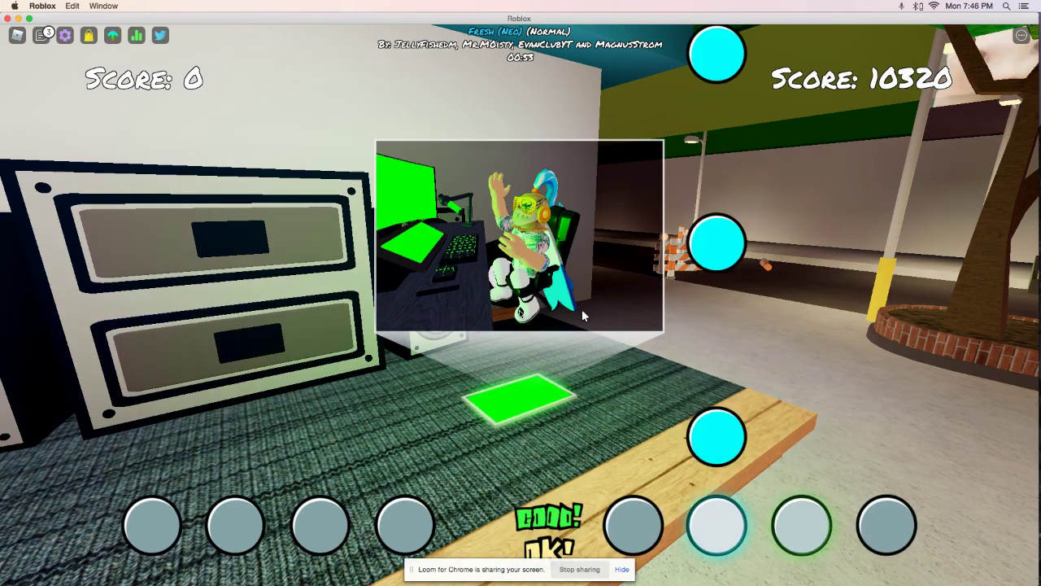
pyautogui.press('j')
# Step: Hit the remaining notes to the end of the song, finishing with +4 points
pyautogui.press('j')
pyautogui.press('j')
pyautogui.press('j')
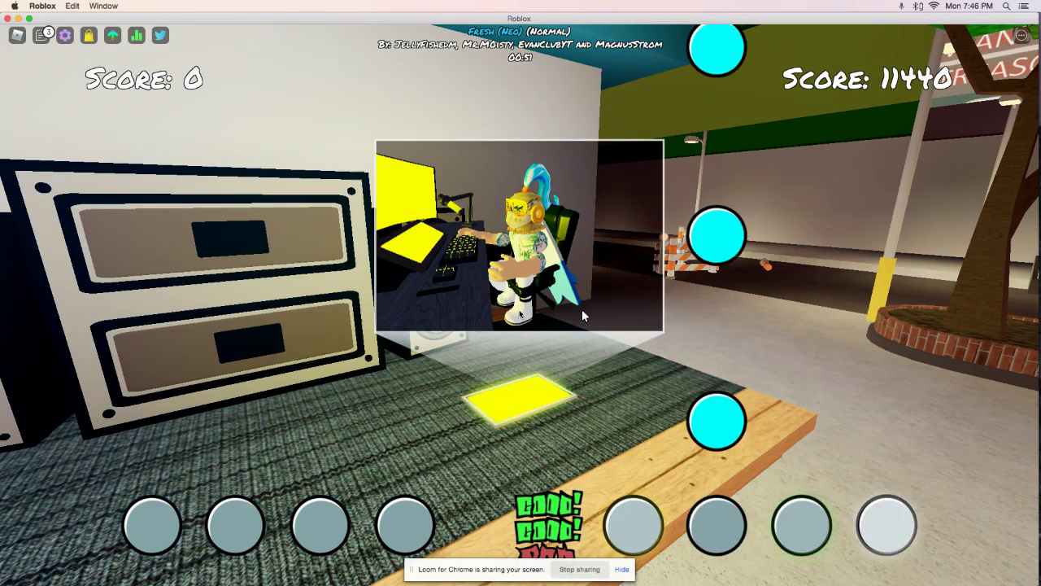
pyautogui.press('j')
pyautogui.press('j')
pyautogui.press('j')
pyautogui.press('k')
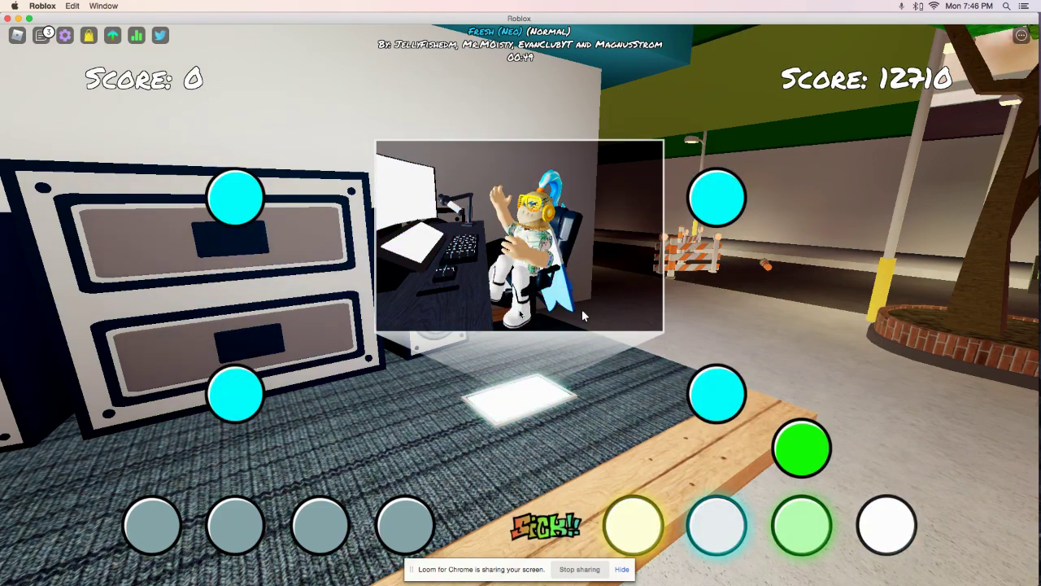
pyautogui.press('j')
pyautogui.press('j')
pyautogui.press('j')
pyautogui.press('k')
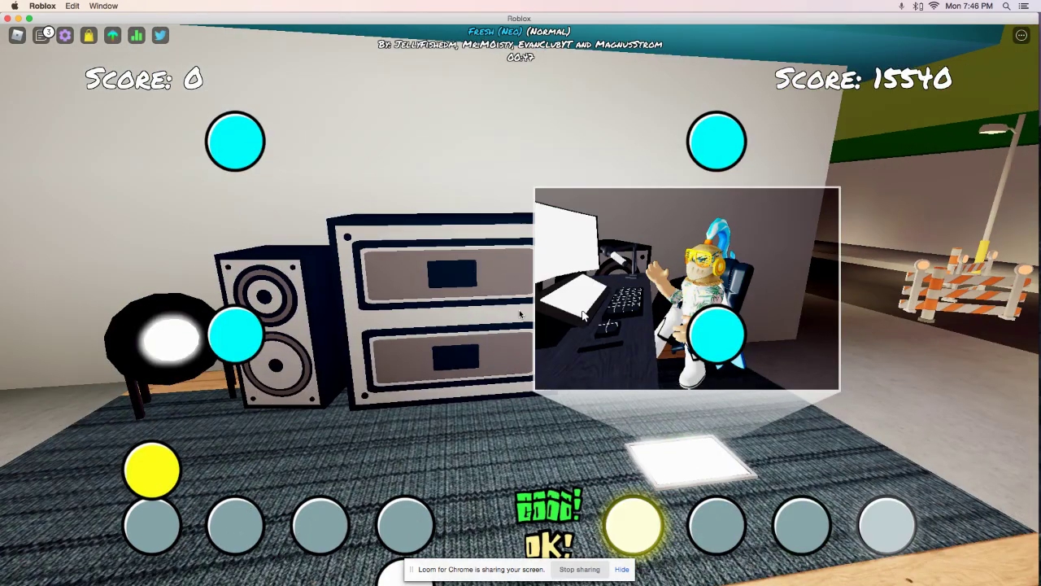
pyautogui.press('j')
pyautogui.press('k')
pyautogui.press('j')
pyautogui.press('k')
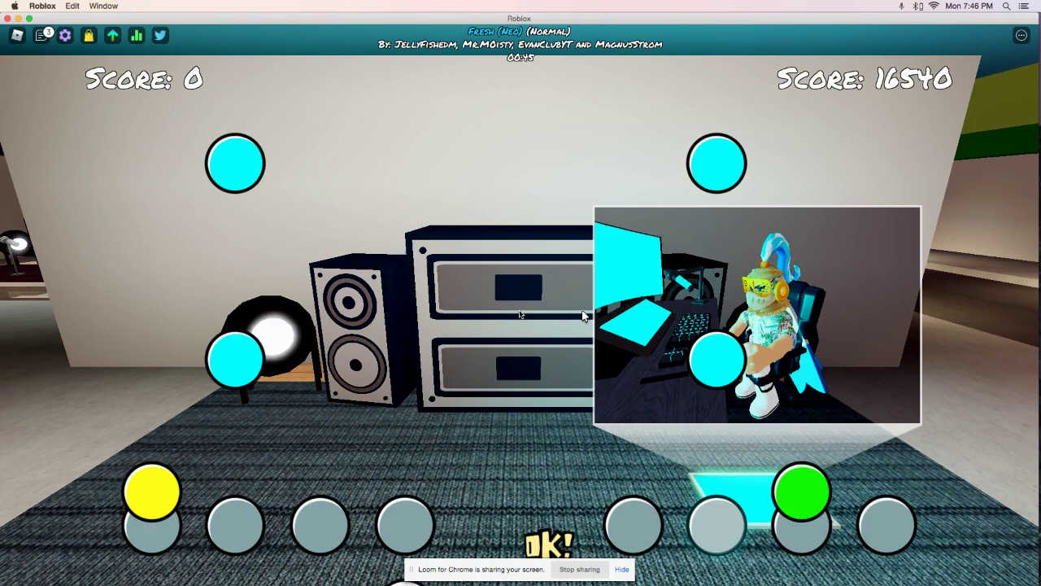
pyautogui.press('j')
pyautogui.press('j')
pyautogui.press('j')
pyautogui.press('k')
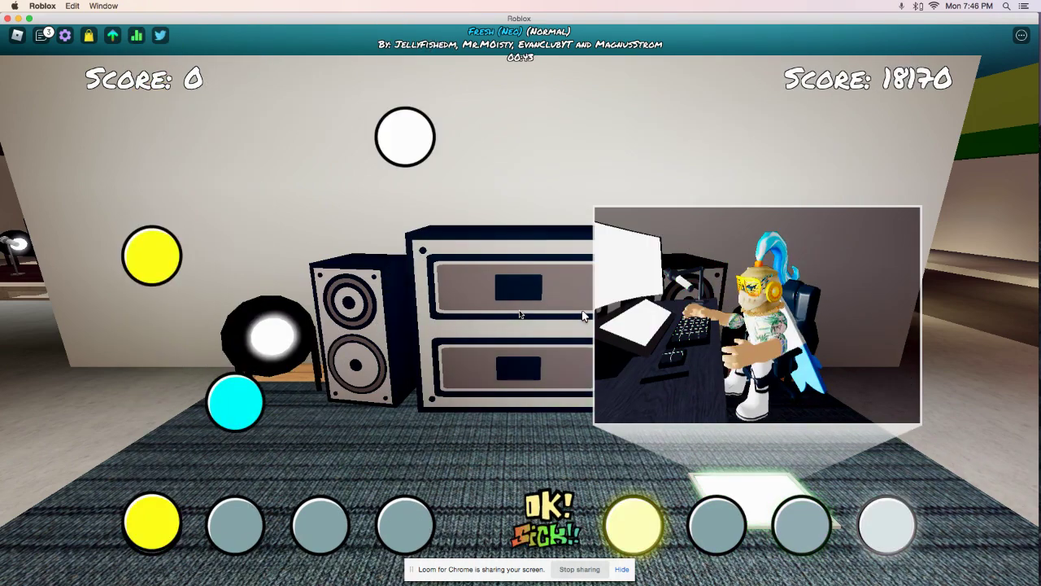
pyautogui.press('j')
pyautogui.press('k')
pyautogui.press('j')
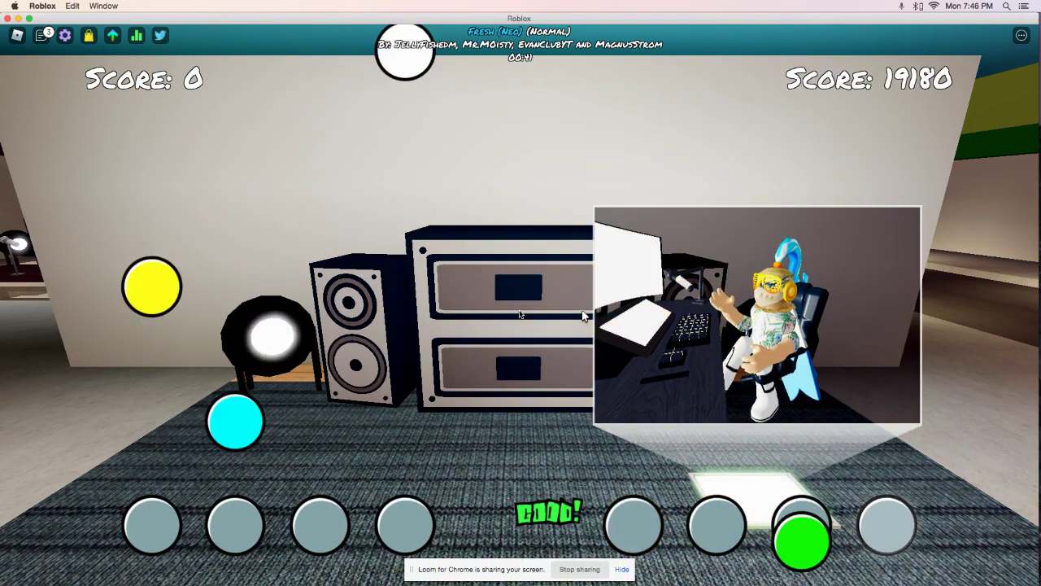
pyautogui.press('k')
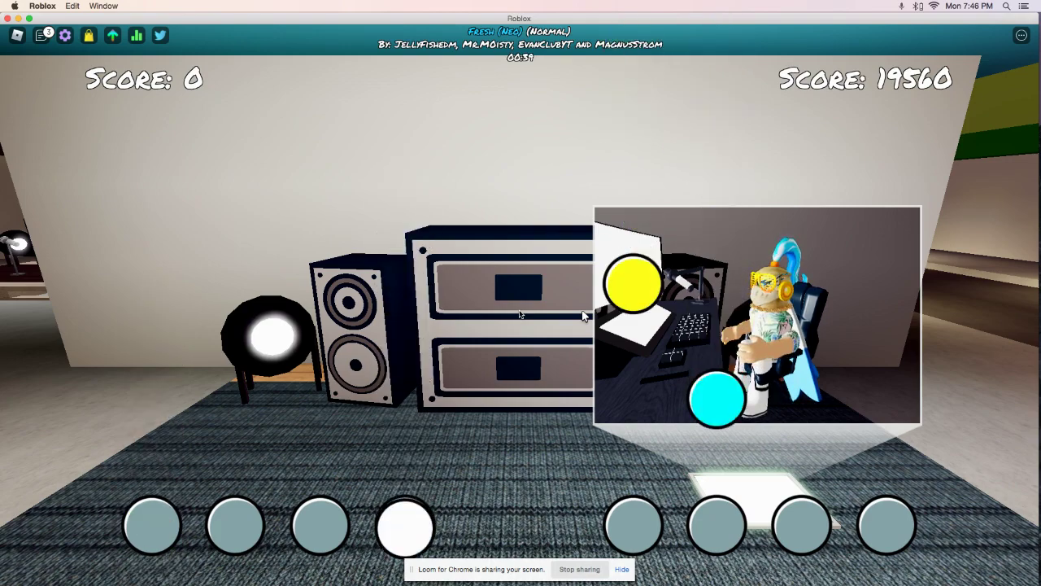
pyautogui.press('k')
pyautogui.press('j')
pyautogui.press('j')
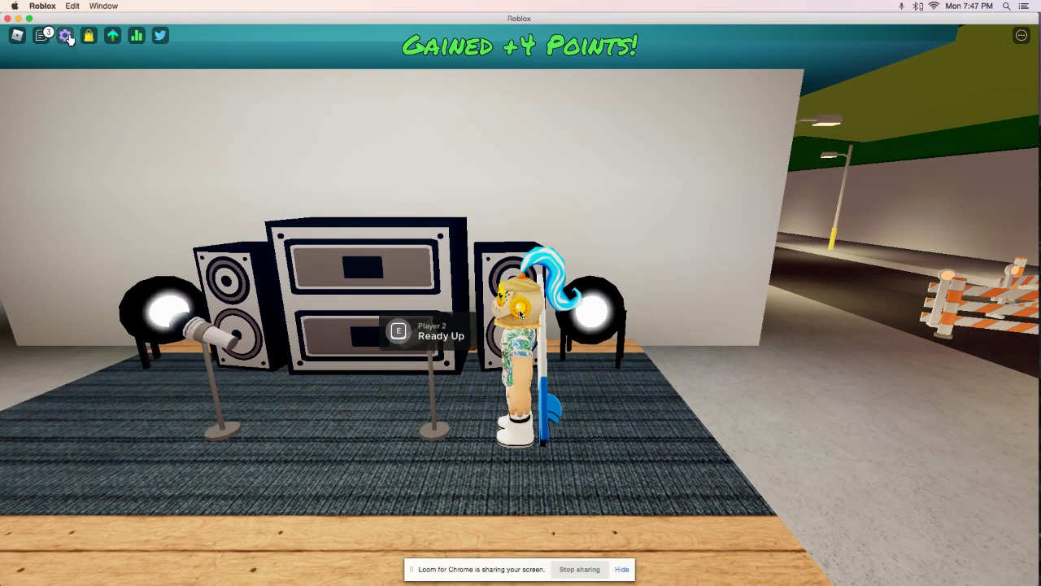
pyautogui.click(66, 35)
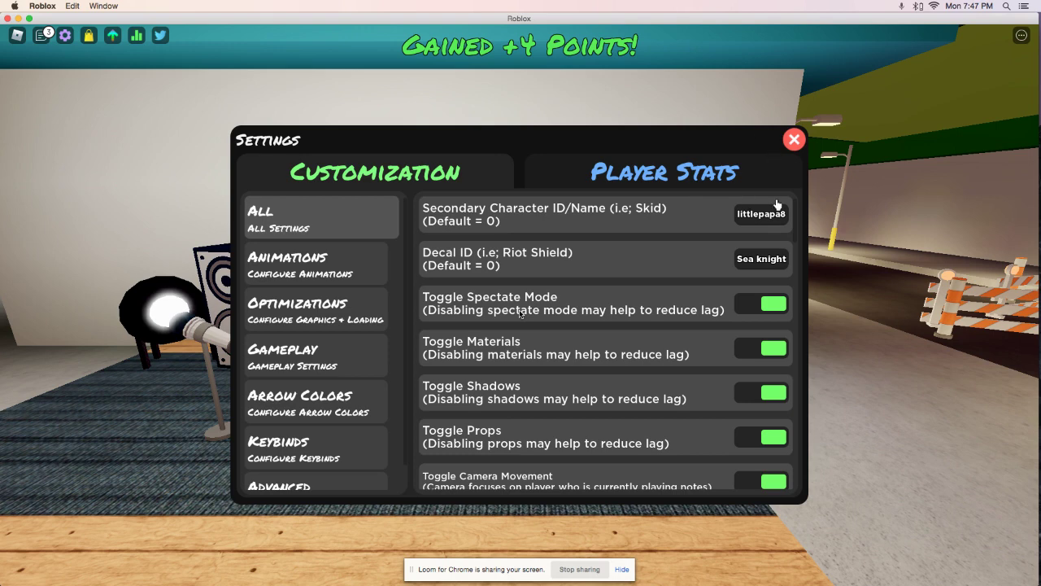
pyautogui.scroll(-1, 325, 325)
pyautogui.click(325, 383)
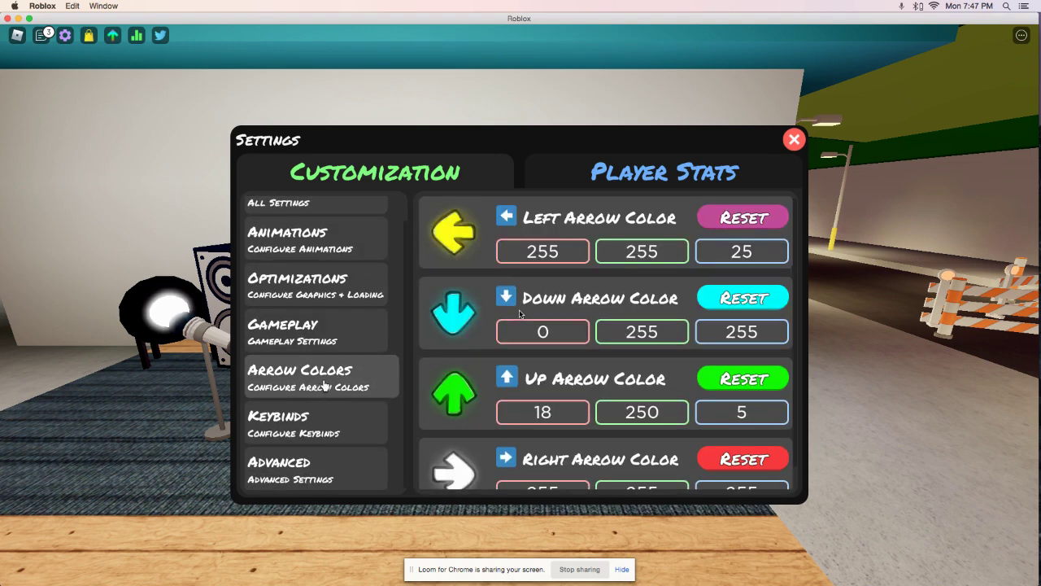
pyautogui.click(795, 141)
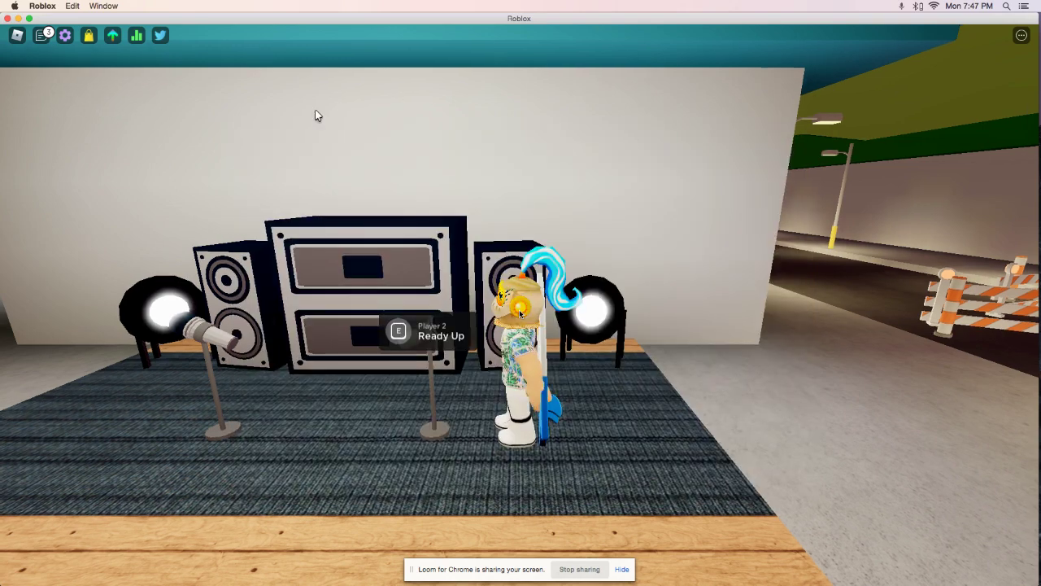
pyautogui.click(113, 36)
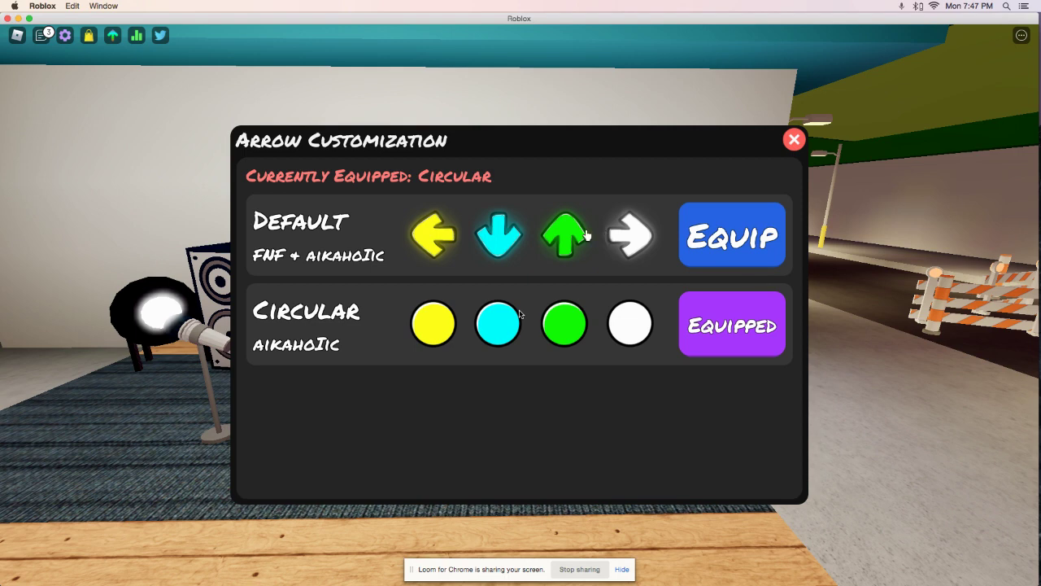
pyautogui.click(795, 141)
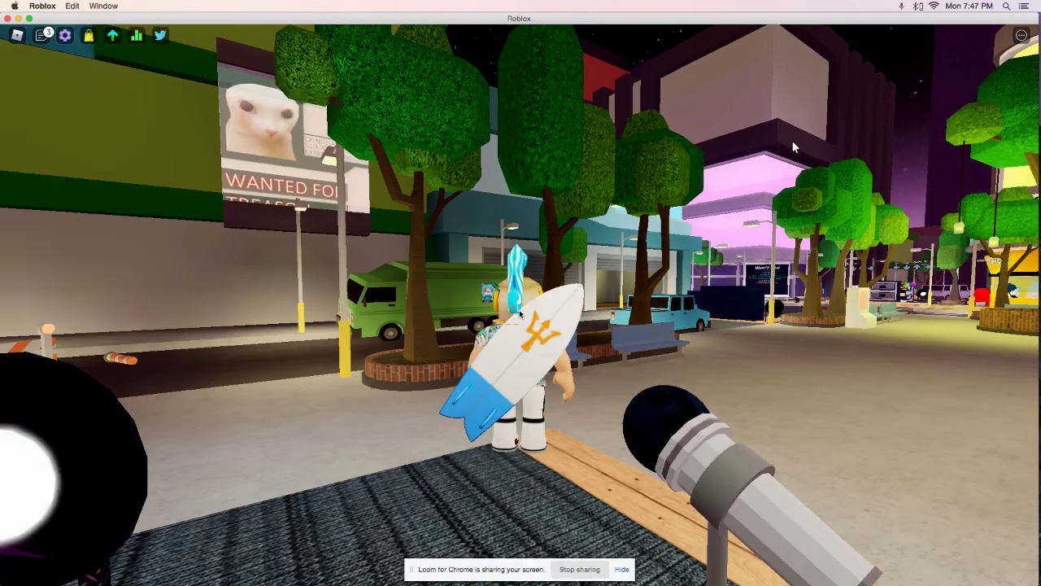
# Step: Walk past the green truck and over the crosswalk to the stage by the shop
pyautogui.press('w')
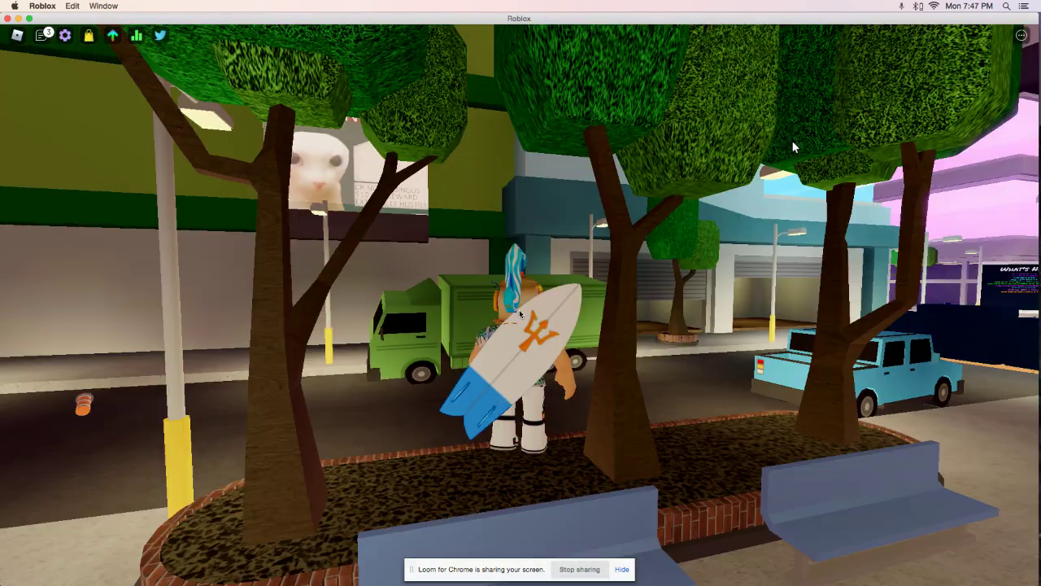
pyautogui.press('w')
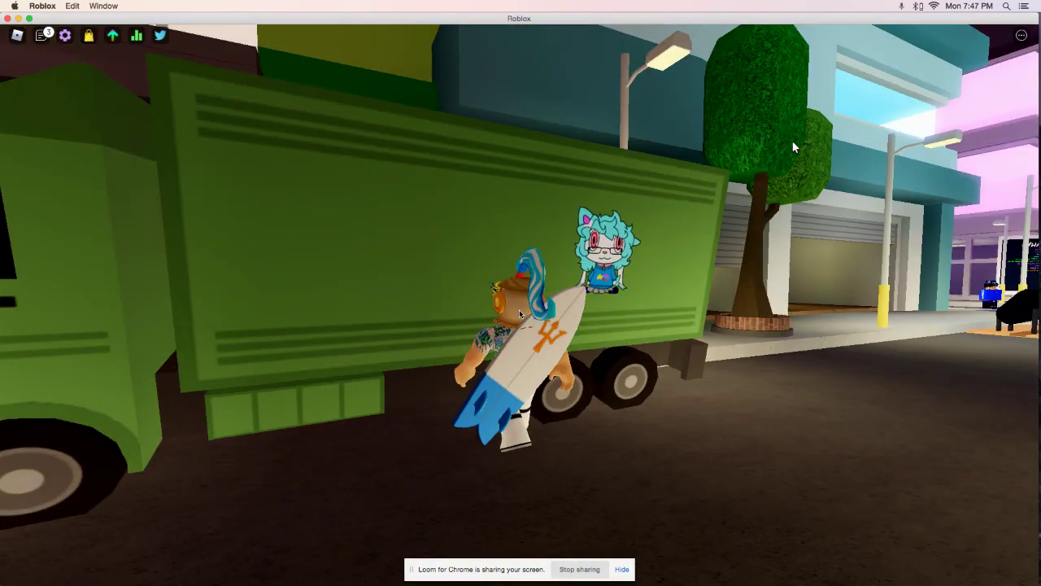
pyautogui.press('w')
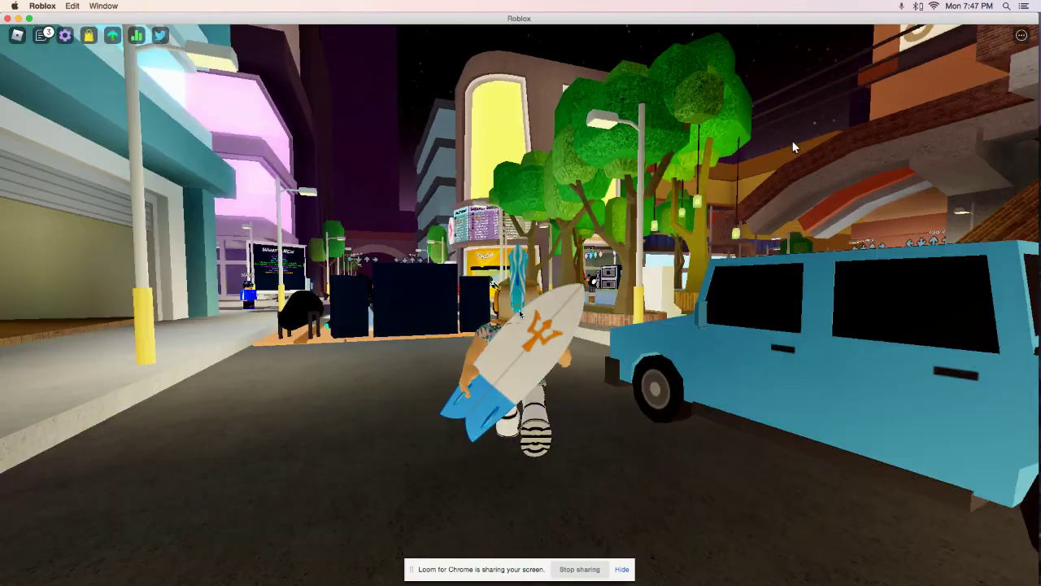
pyautogui.press('w')
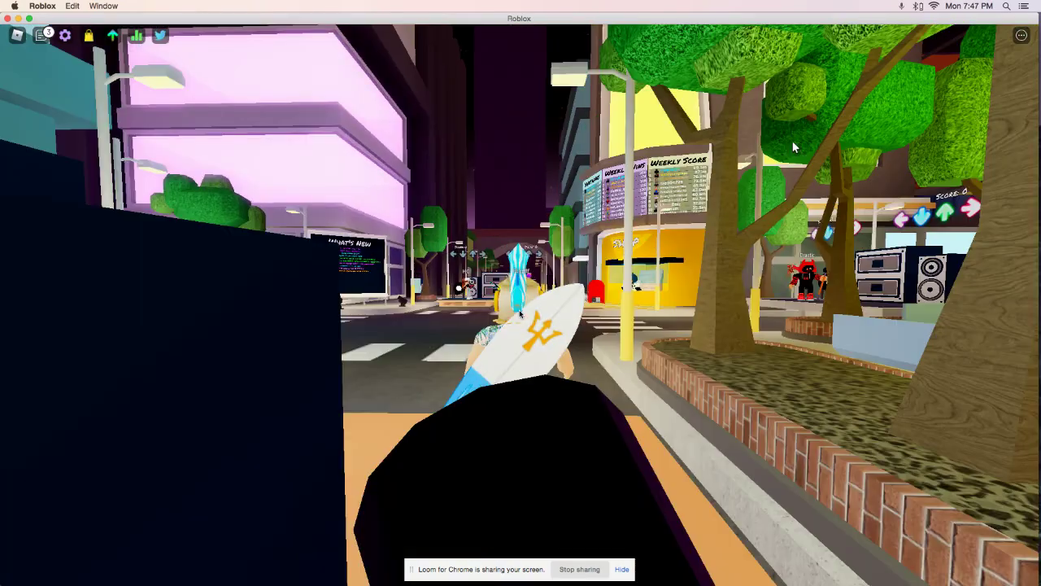
pyautogui.press('w')
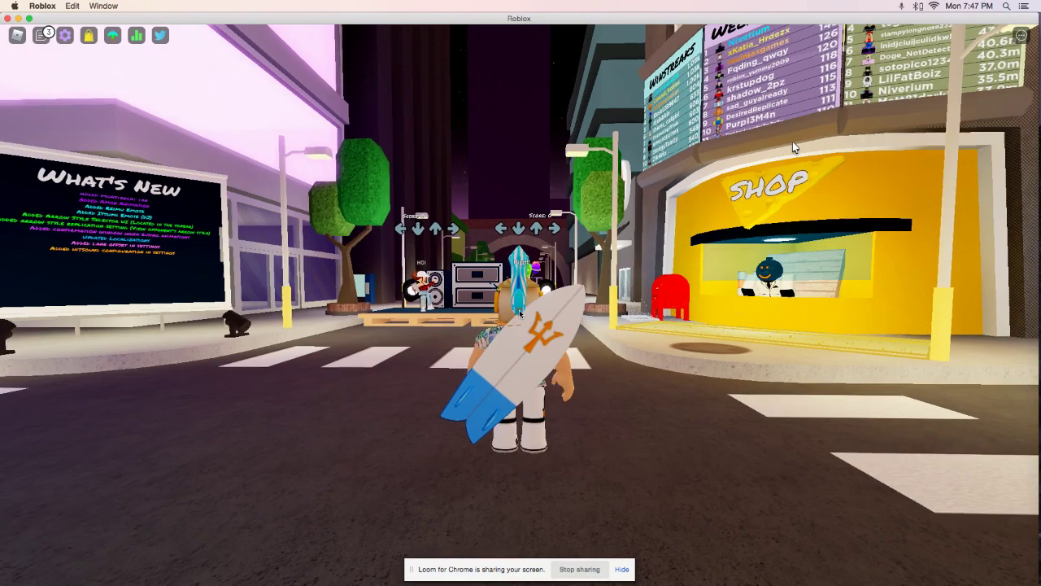
pyautogui.press('w')
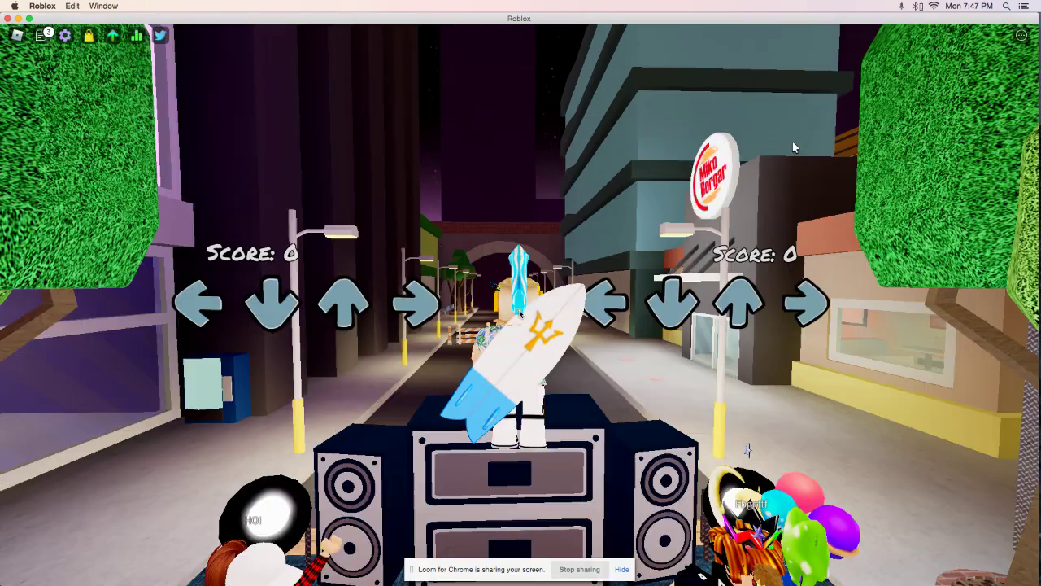
# Step: Continue down the street past the purple van to the barricades
pyautogui.press('w')
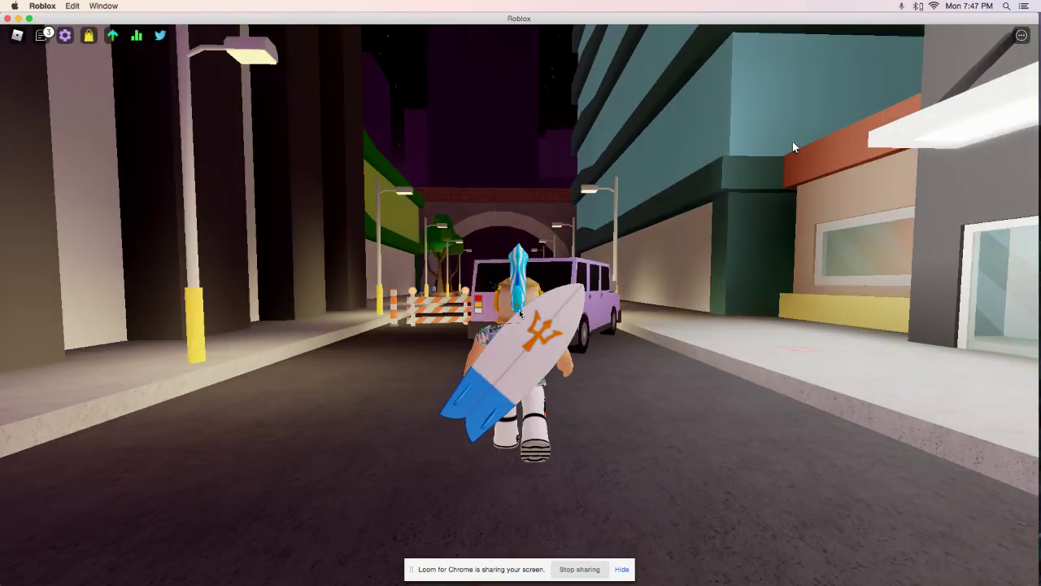
pyautogui.press('w')
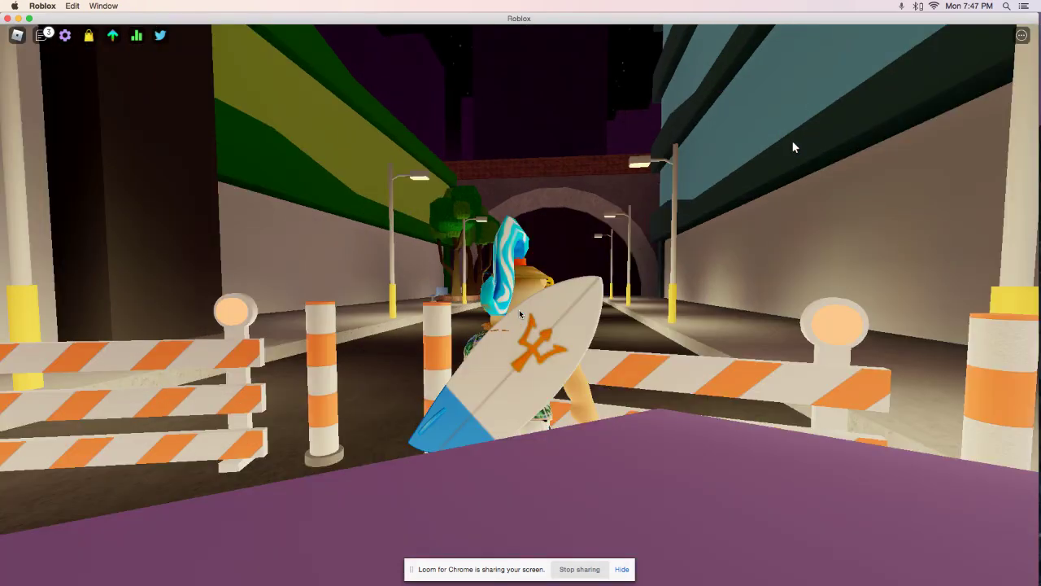
pyautogui.press('s')
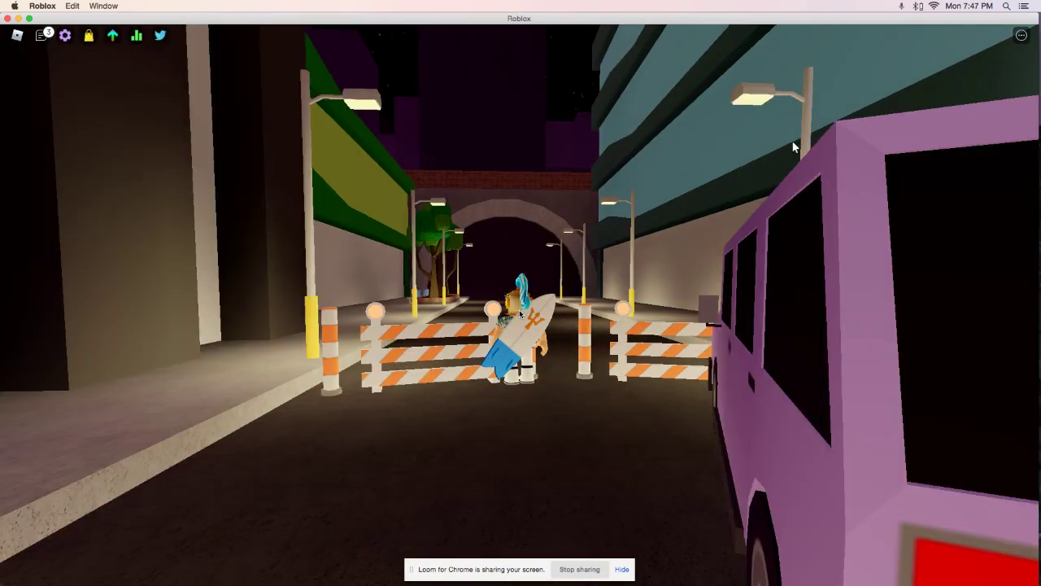